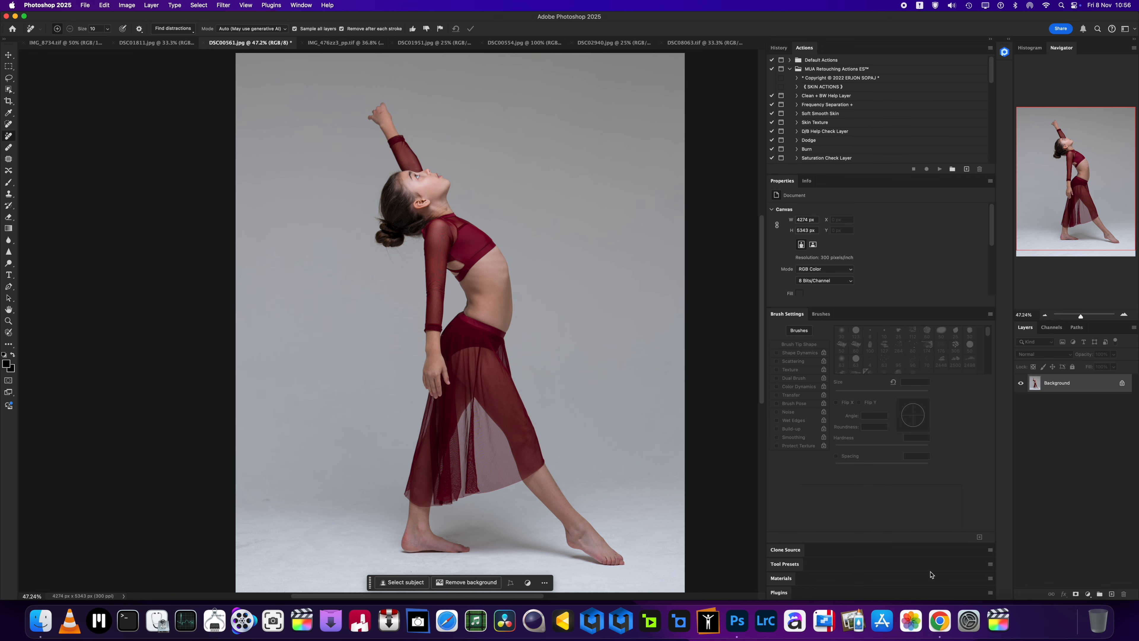
- Switch to Chrome to review the Retouch4me Cloud Retouch subscription plans and their prices, and return to Photoshop
left_click(939, 621)
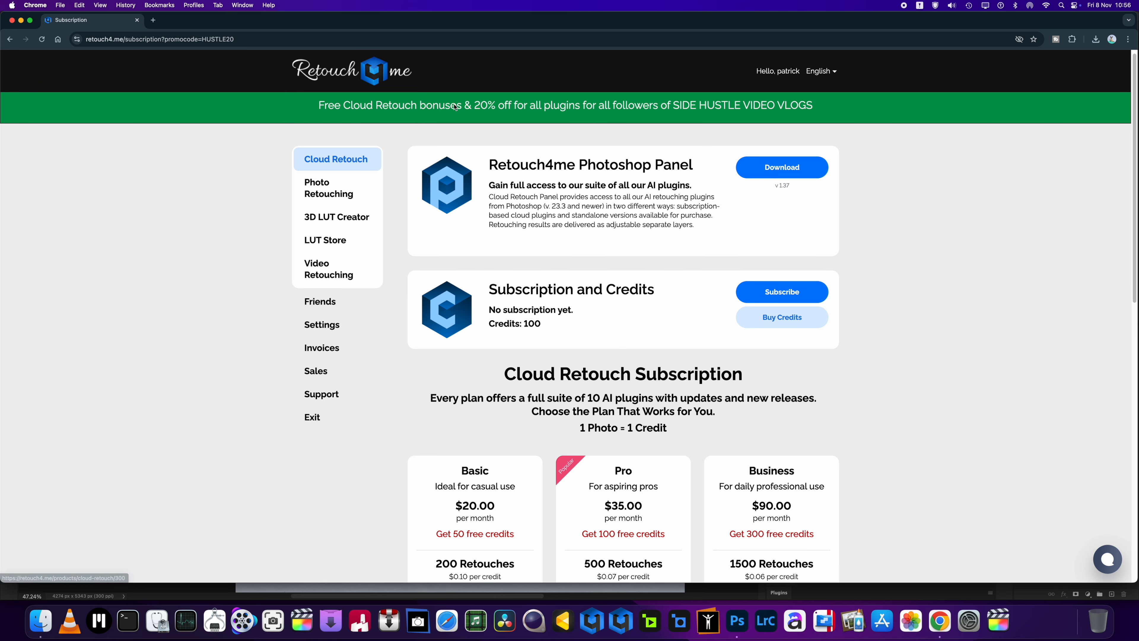
scroll(693, 359, "down", 3)
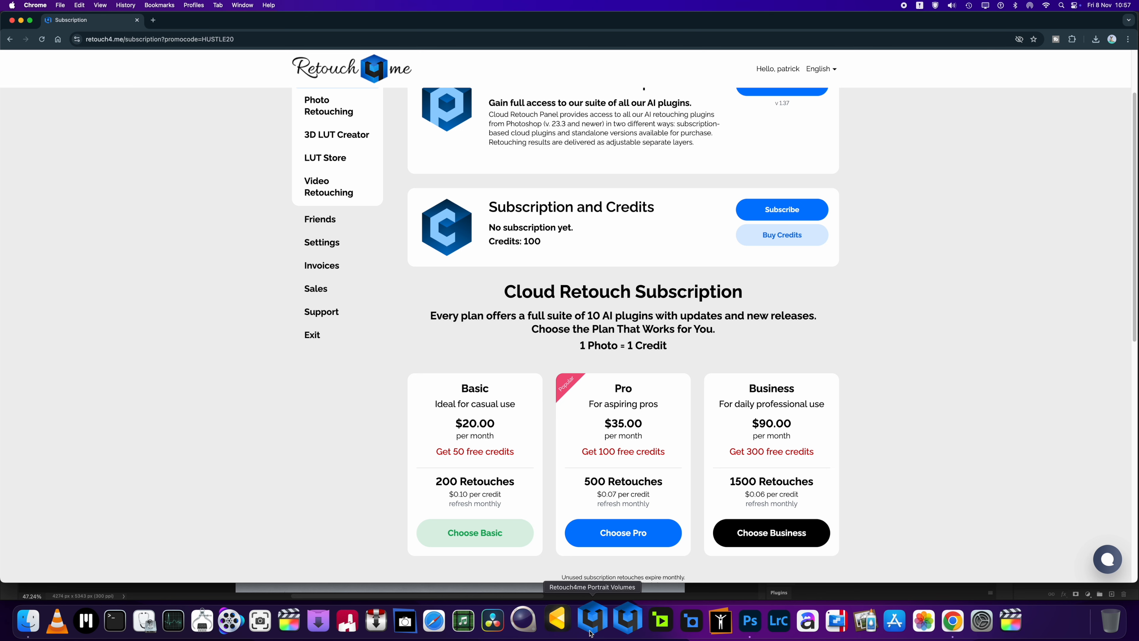
left_click_drag(570, 19, 574, 311)
- Display the on-device plugins in the Retouch4me panel and examine the backdrop and floor around the dancer in red
left_click(968, 85)
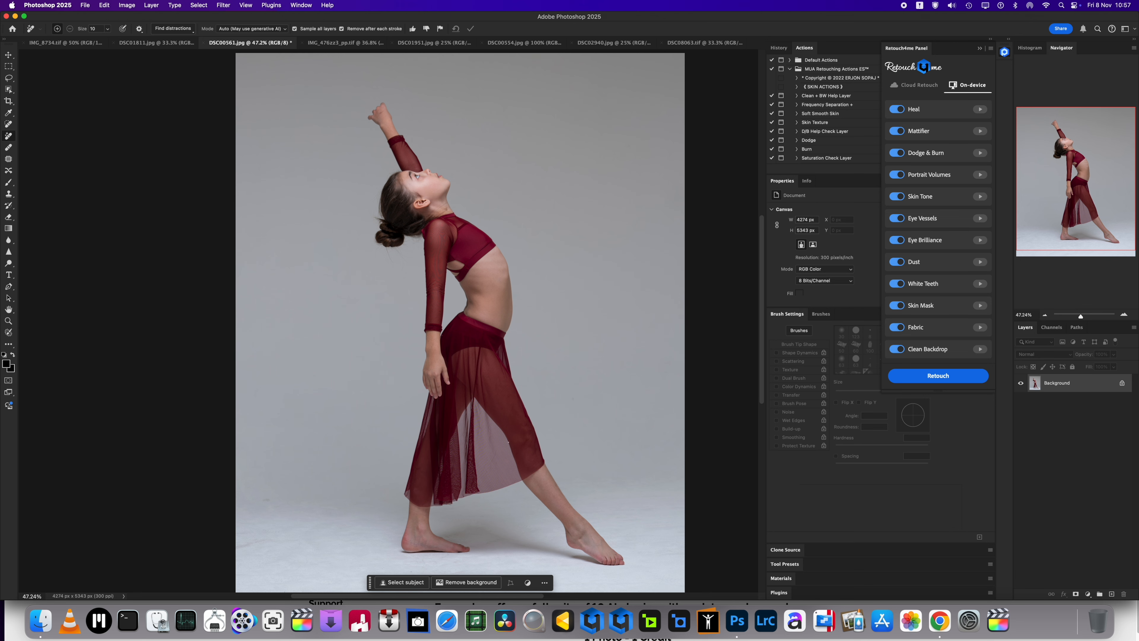
scroll(503, 452, "up", 4)
scroll(502, 452, "down", 3)
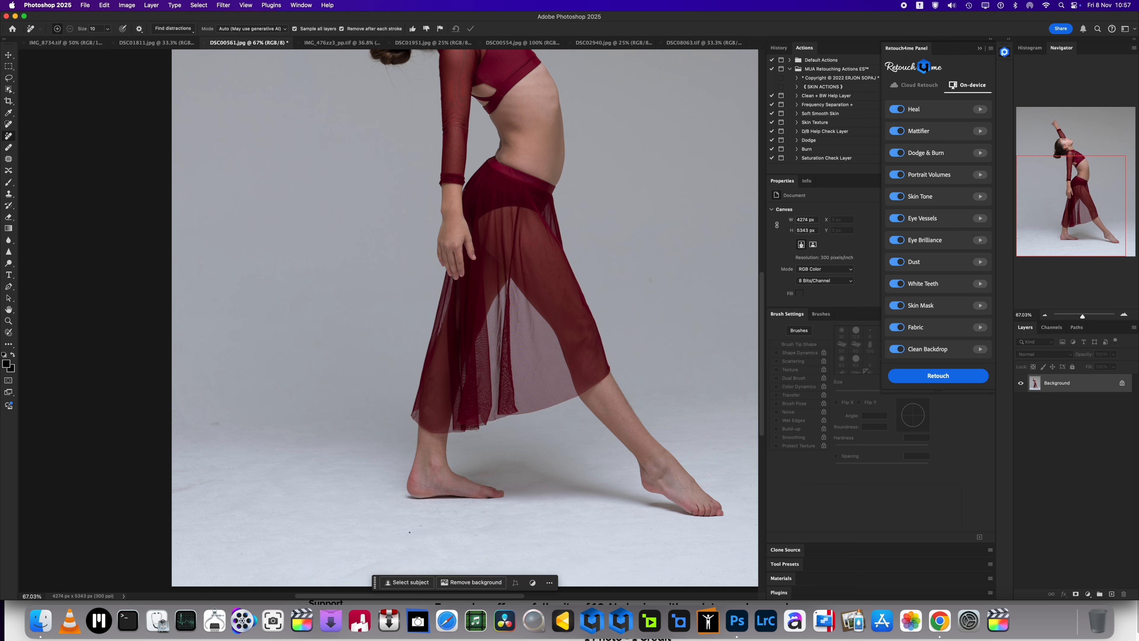
scroll(332, 399, "up", 1)
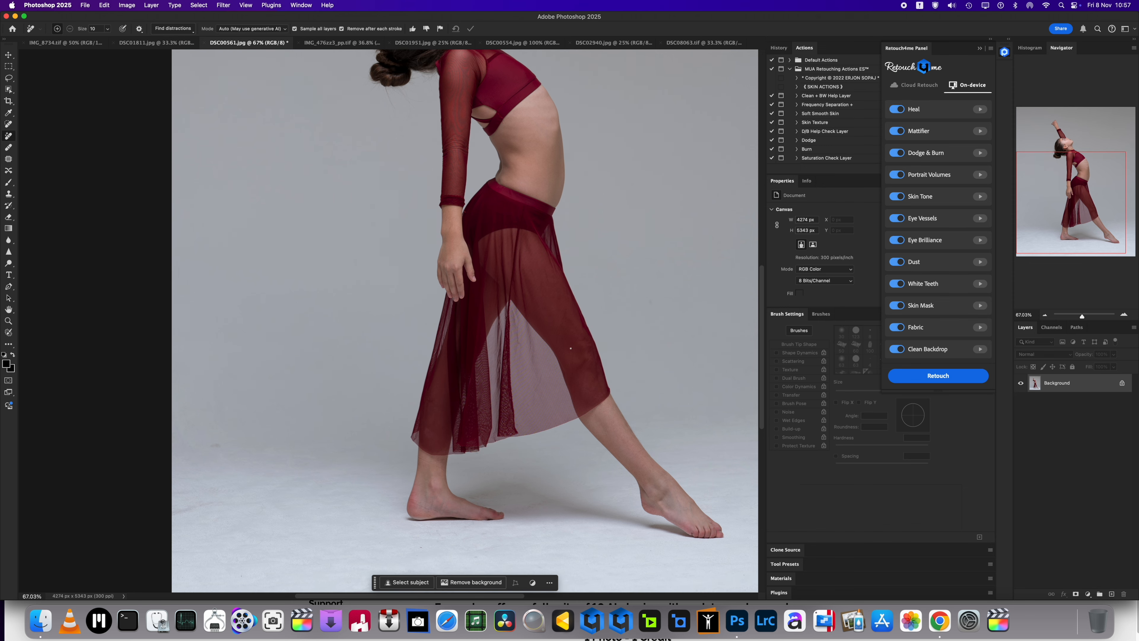
- Clean the backdrop behind the dancer in red with Retouch4me Clean Backdrop at blend 100, inspecting the mask and the result up close
left_click(223, 5)
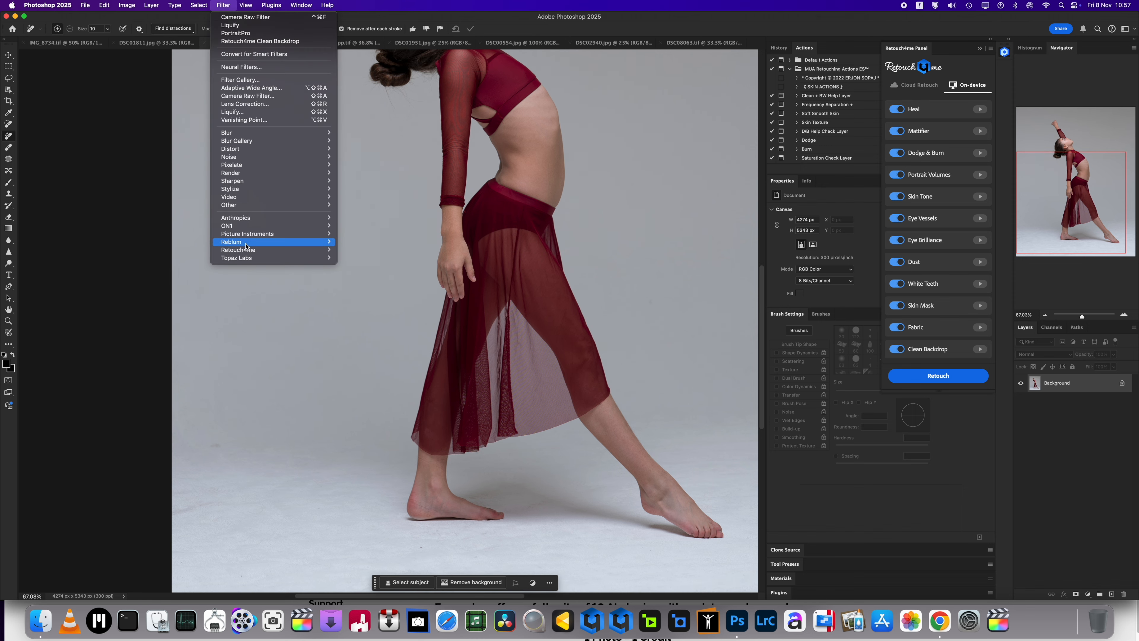
left_click(260, 41)
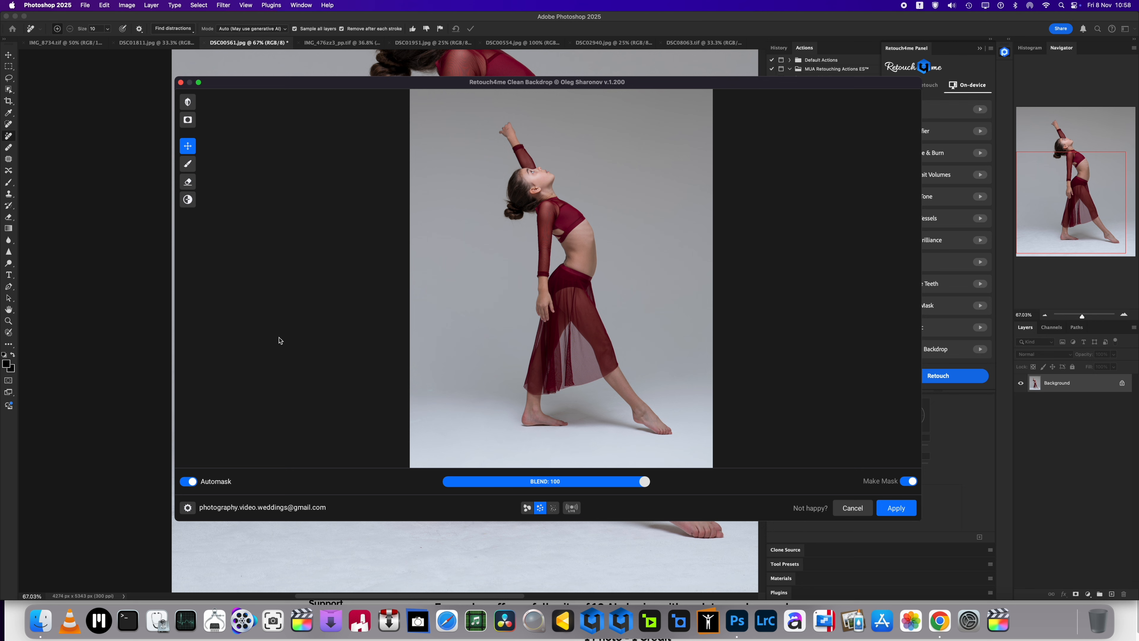
left_click(188, 120)
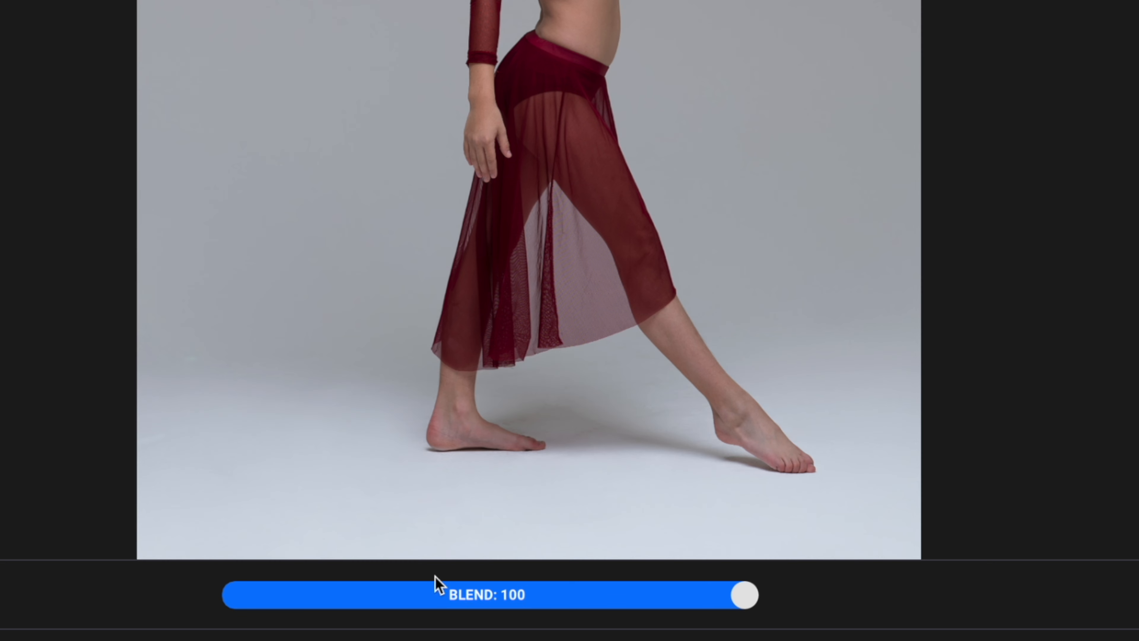
mouse_move(378, 535)
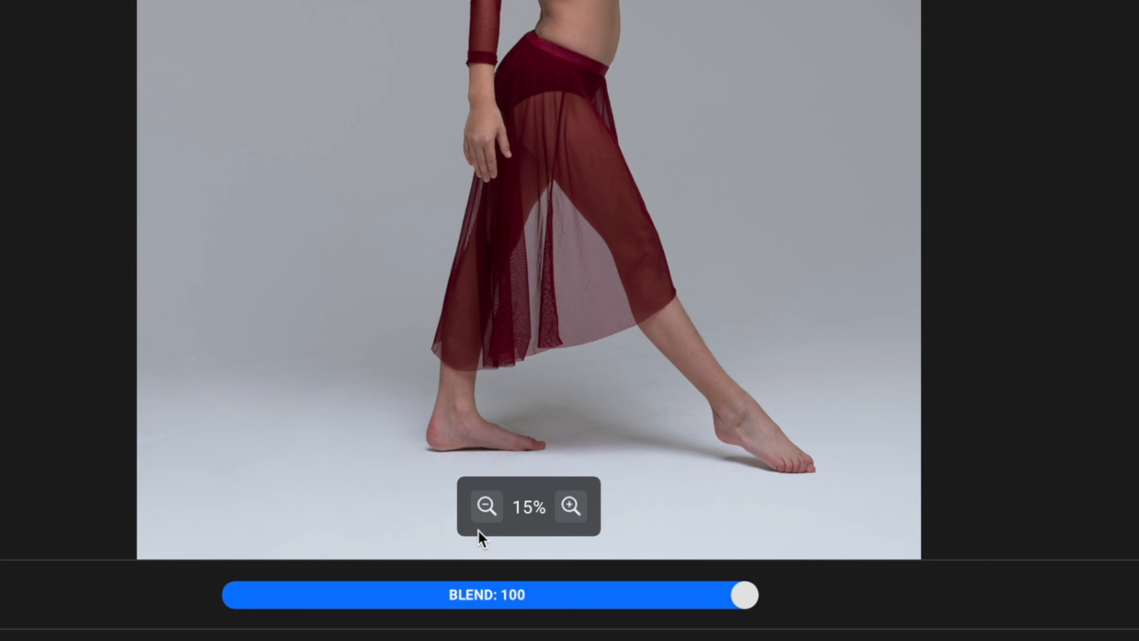
left_click(581, 506)
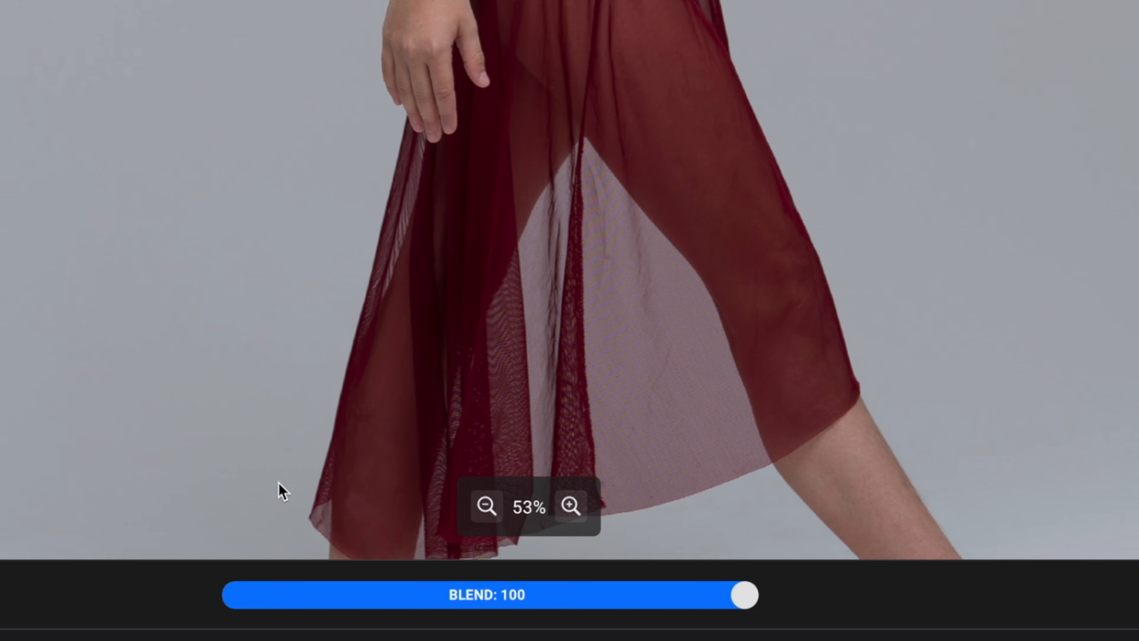
scroll(559, 211, "down", 8)
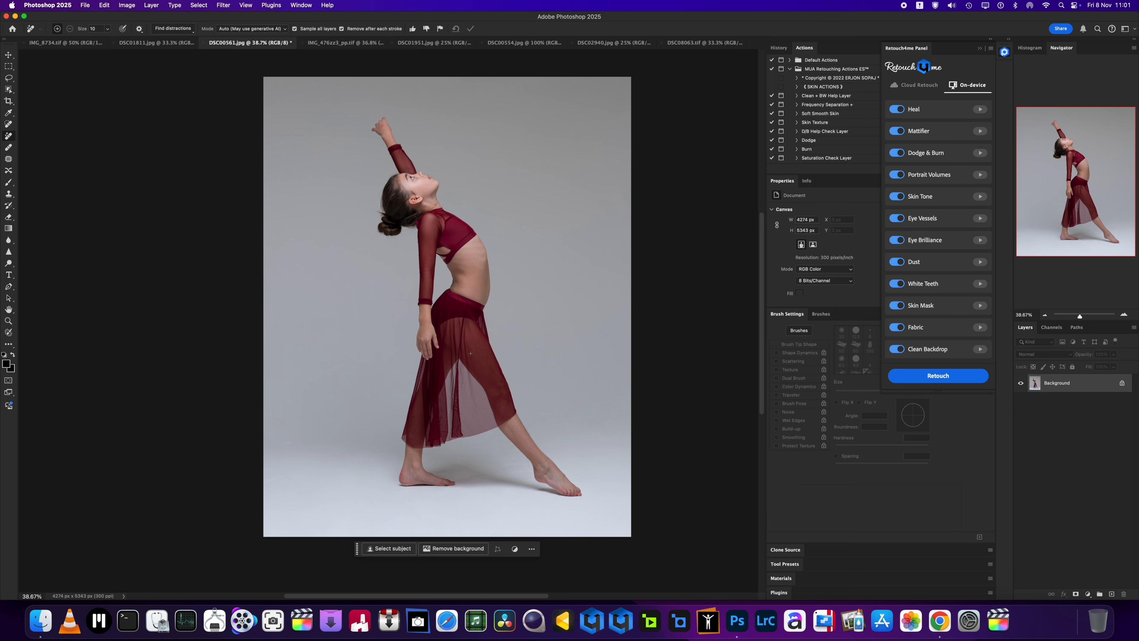
- Apply the Retouch4me Portrait Volumes filter to the dancer in red with the blend set to 157, checking its mask preview
scroll(471, 353, "up", 1)
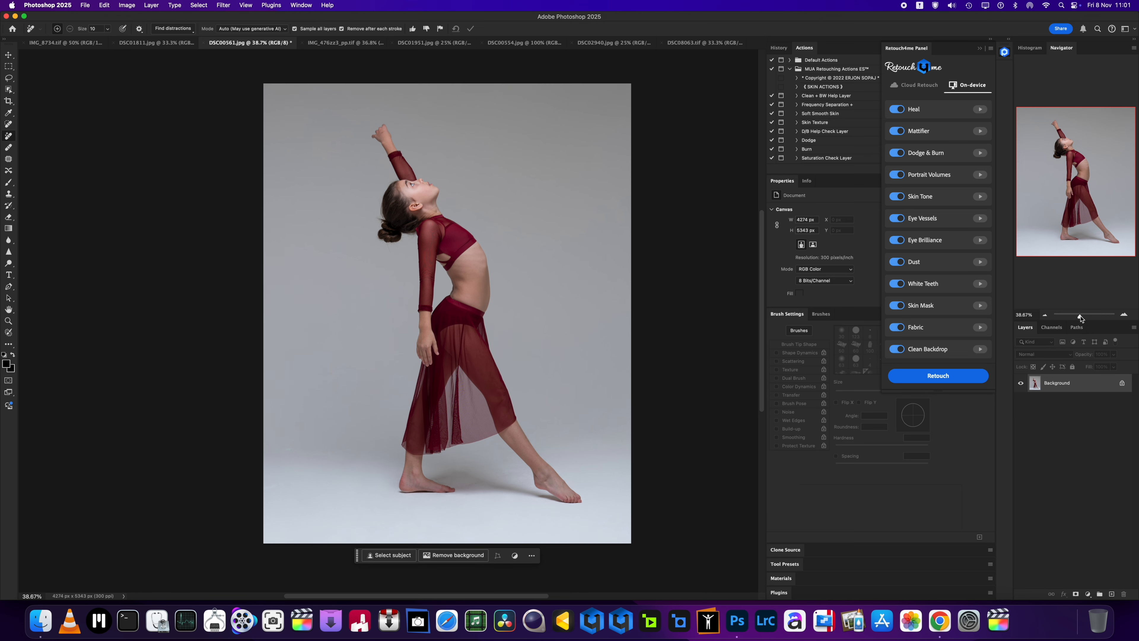
left_click_drag(1081, 318, 1082, 318)
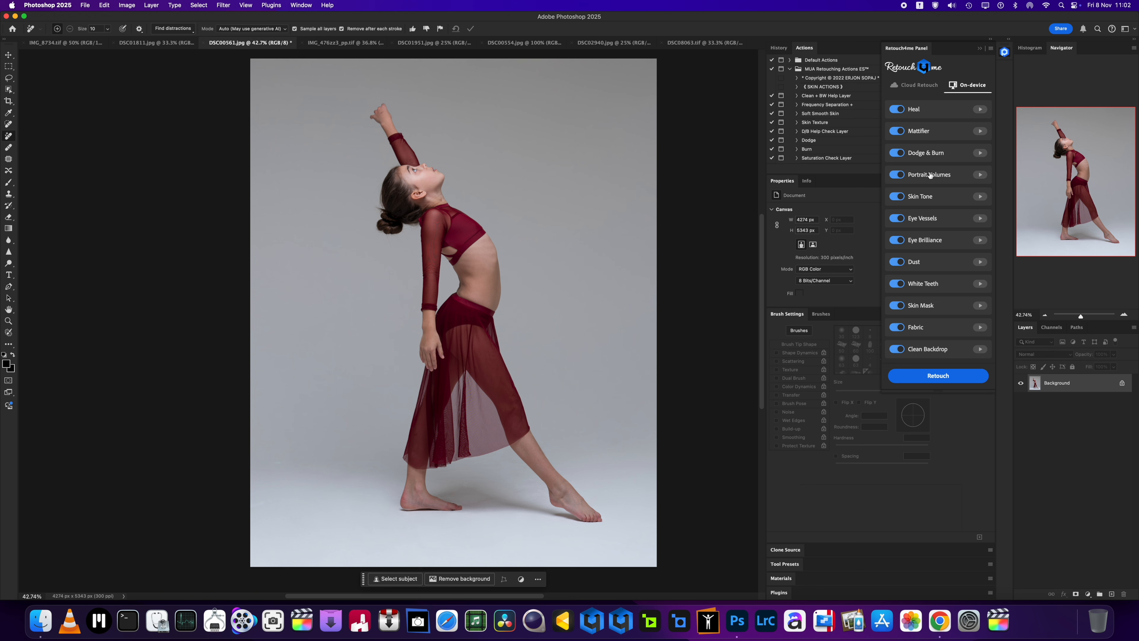
left_click(224, 6)
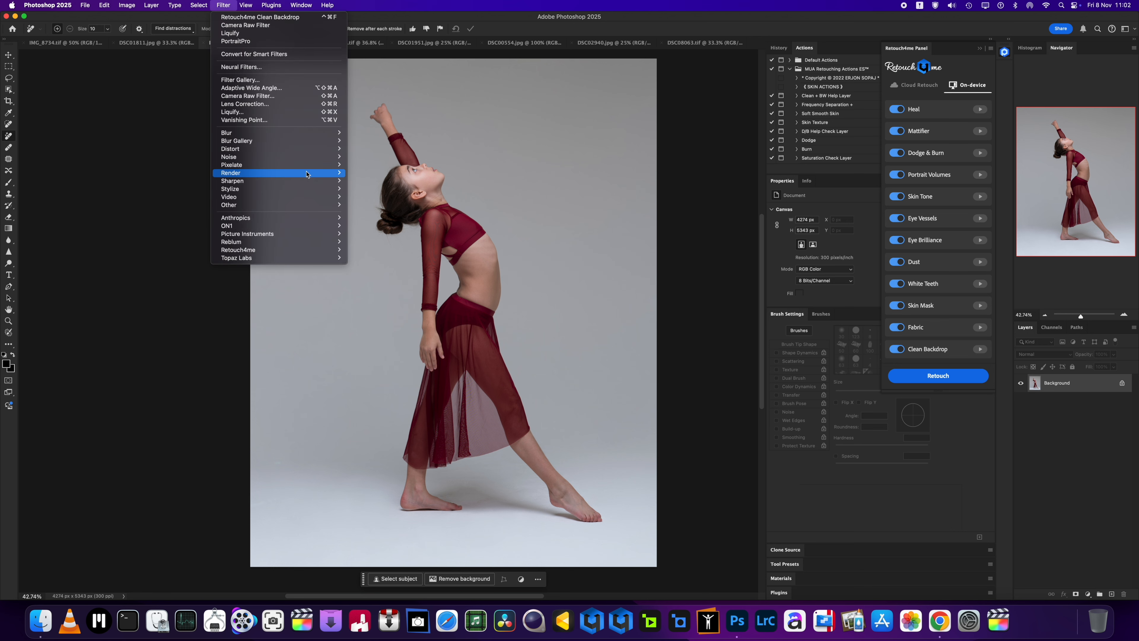
mouse_move(323, 250)
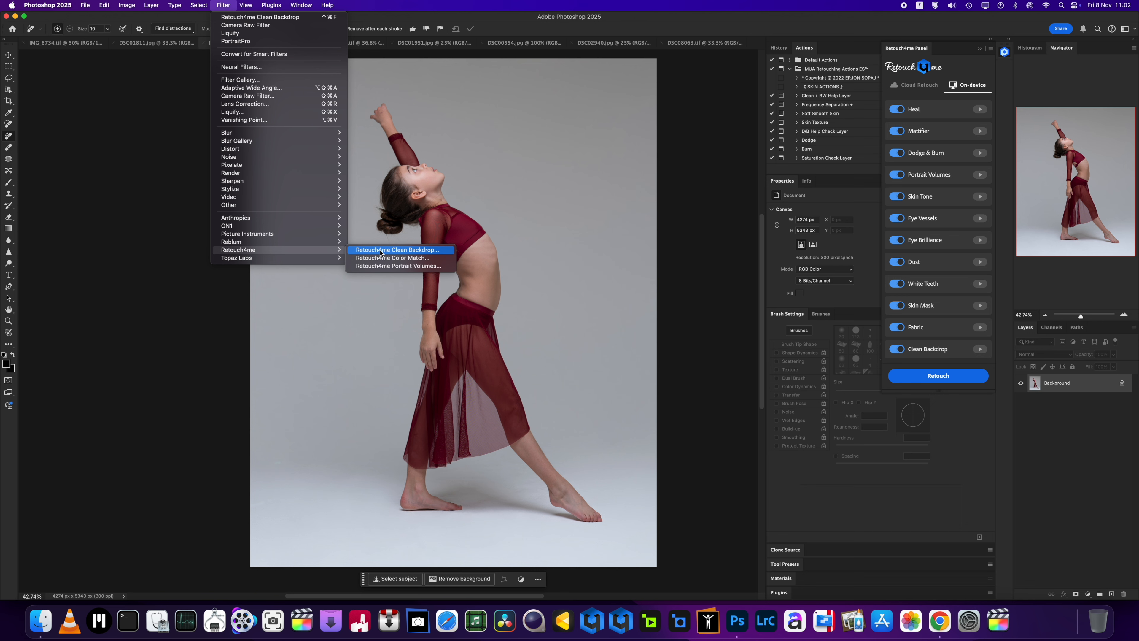
left_click(385, 267)
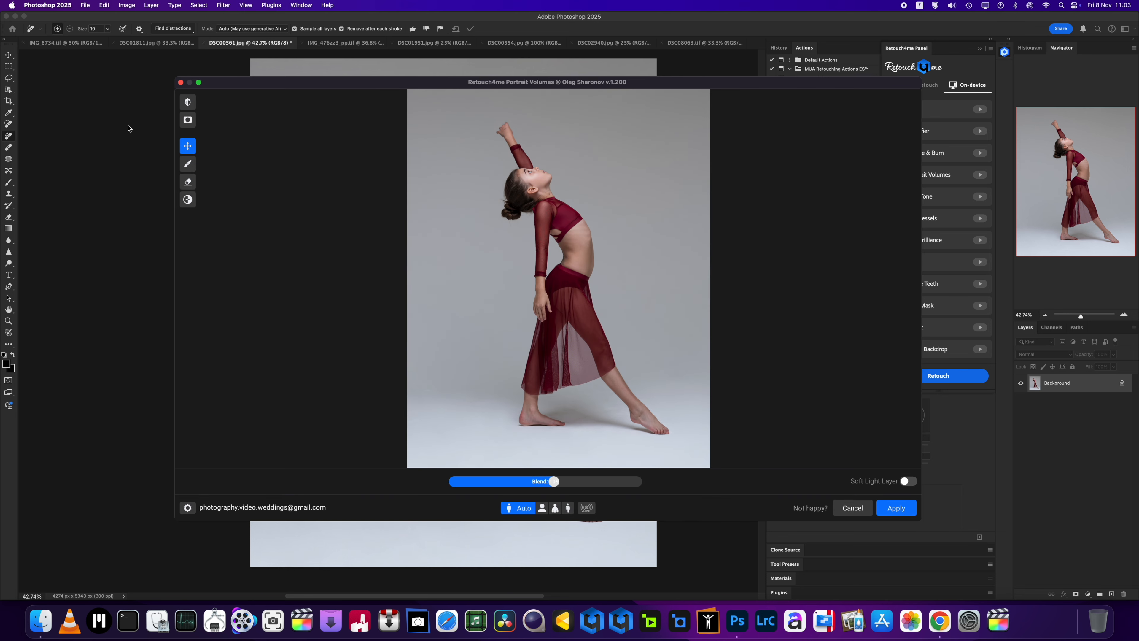
left_click(189, 108)
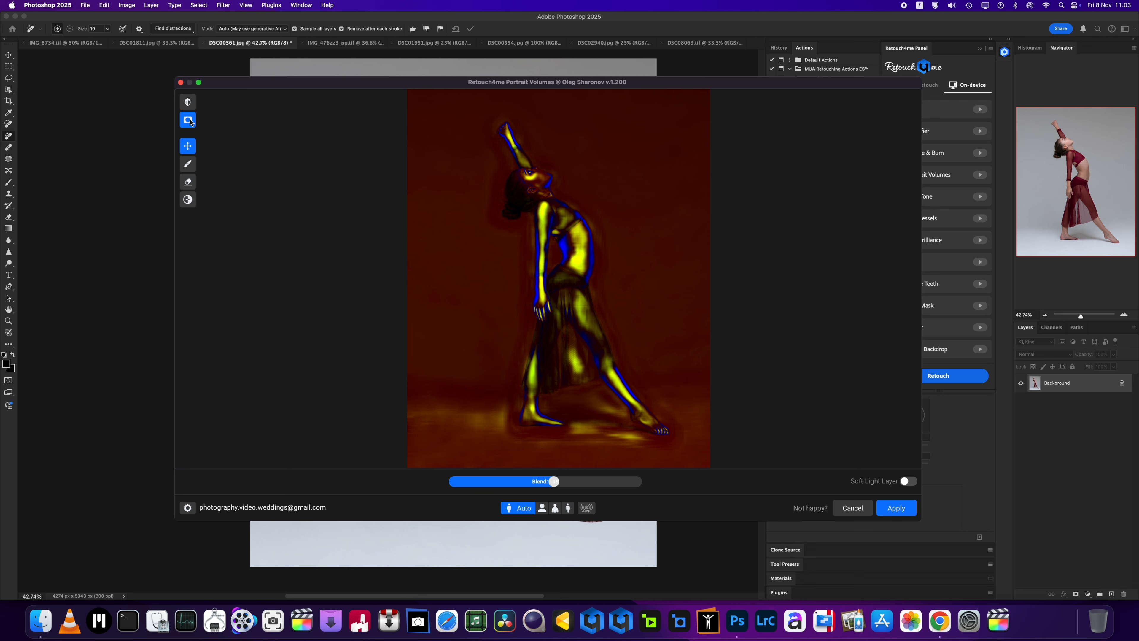
left_click(188, 119)
left_click_drag(554, 482, 600, 483)
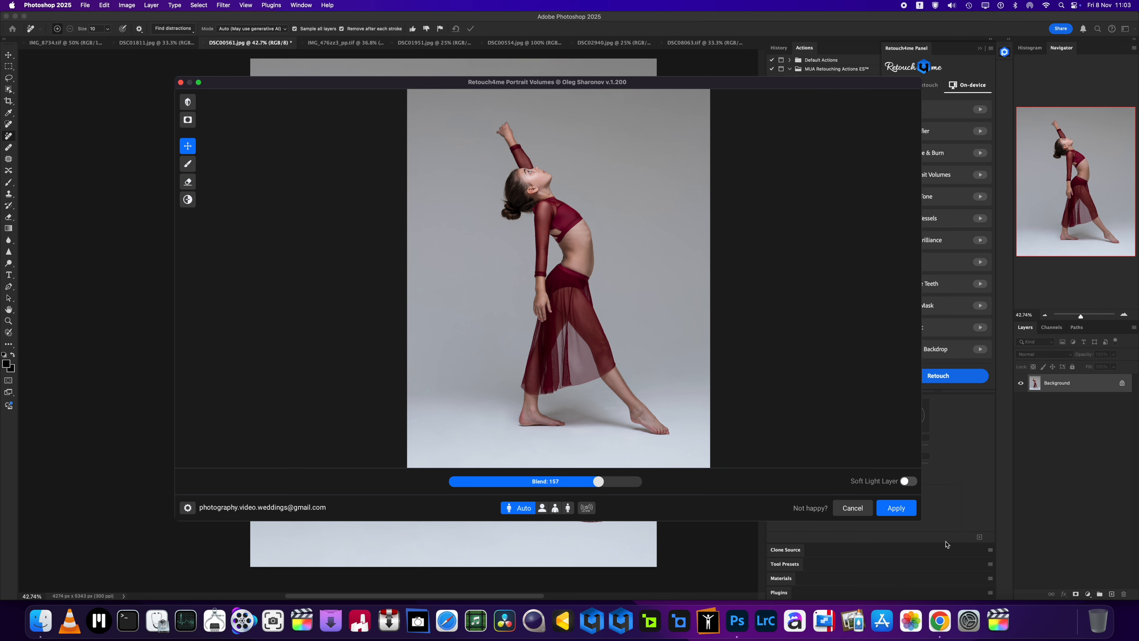
left_click(886, 512)
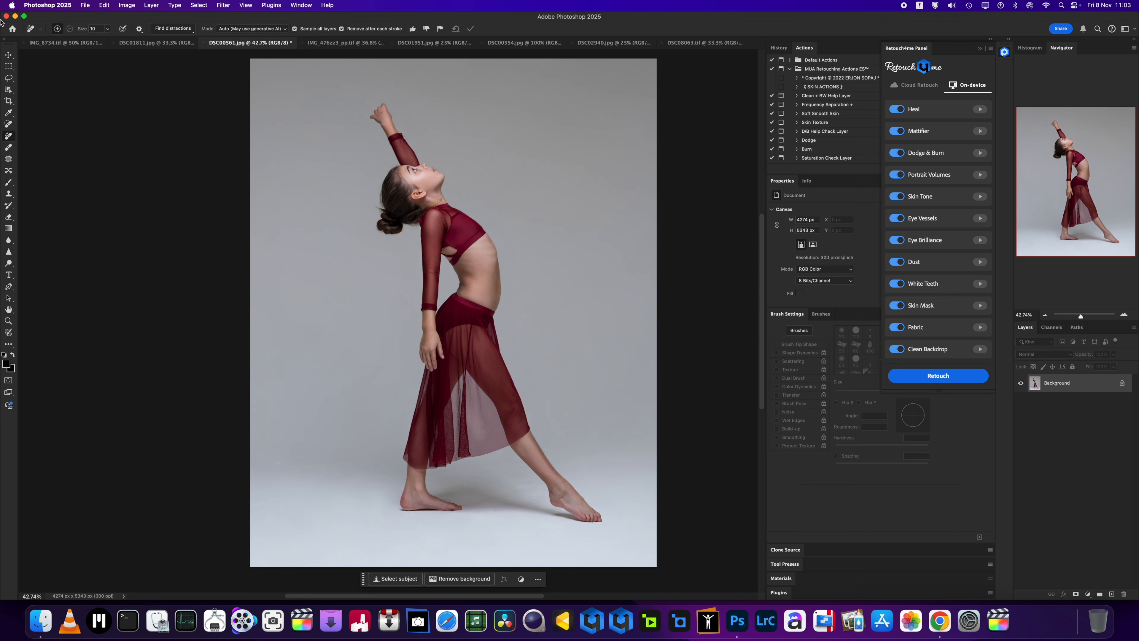
- Bring up the beach dancer photo DSC00554.jpg and run Retouch4me Portrait Volumes on it at blend 199, comparing before and after
left_click(648, 44)
left_click(543, 45)
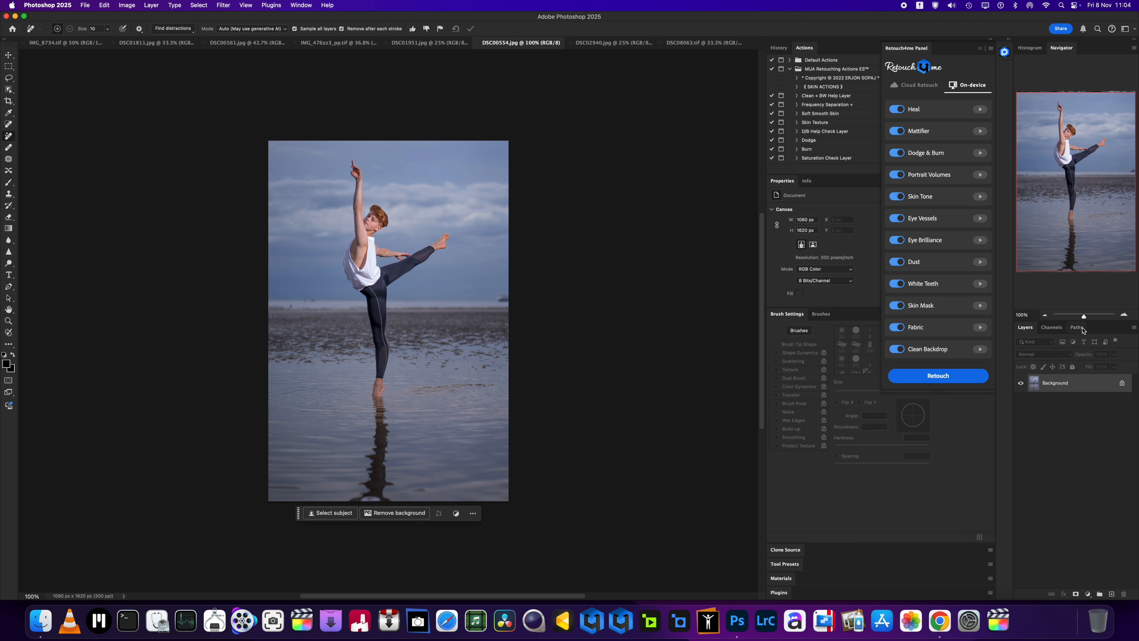
left_click_drag(1085, 315, 1085, 318)
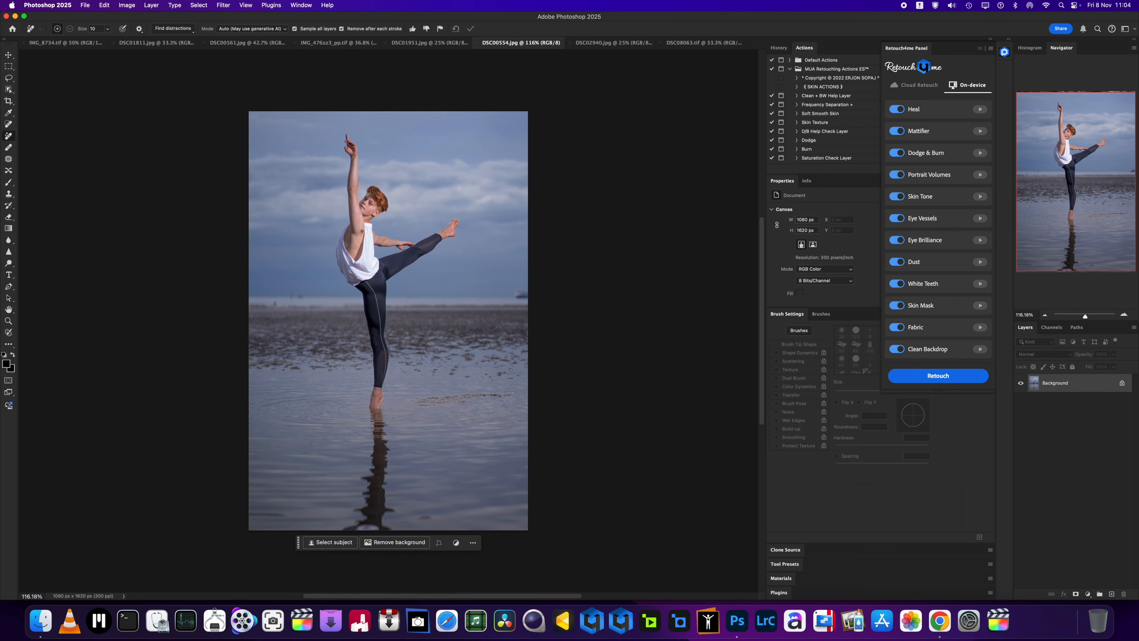
left_click(223, 5)
mouse_move(265, 256)
left_click(382, 266)
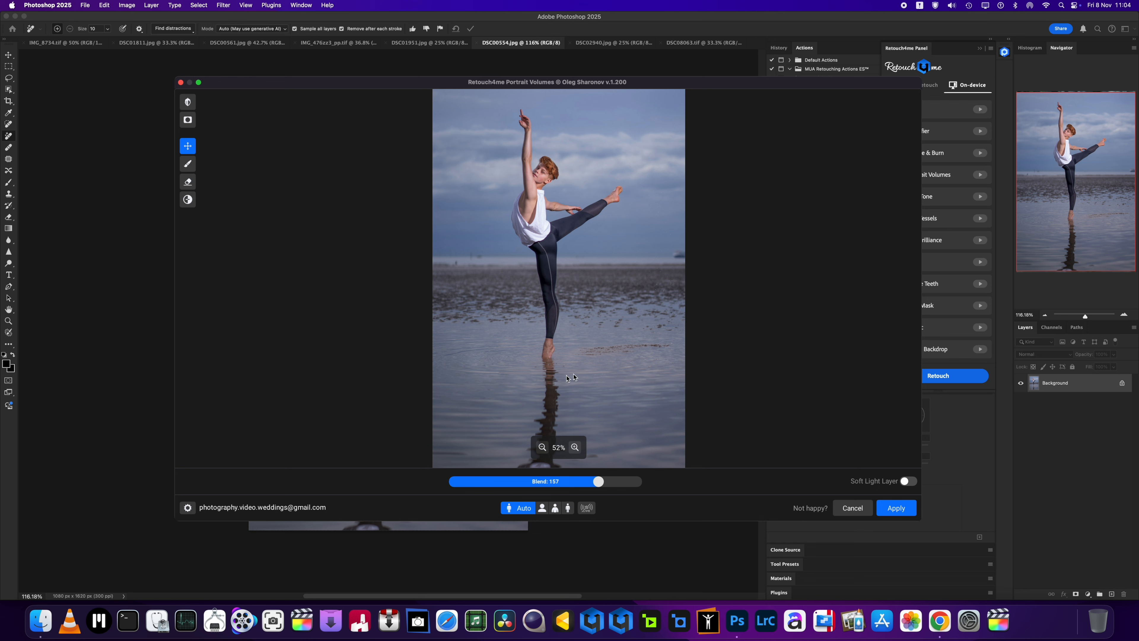
left_click(603, 483)
mouse_move(604, 483)
left_mouse_down()
mouse_move(426, 482)
mouse_move(679, 496)
mouse_move(419, 485)
mouse_move(613, 498)
left_mouse_up()
left_click(187, 120)
left_click(1, 1)
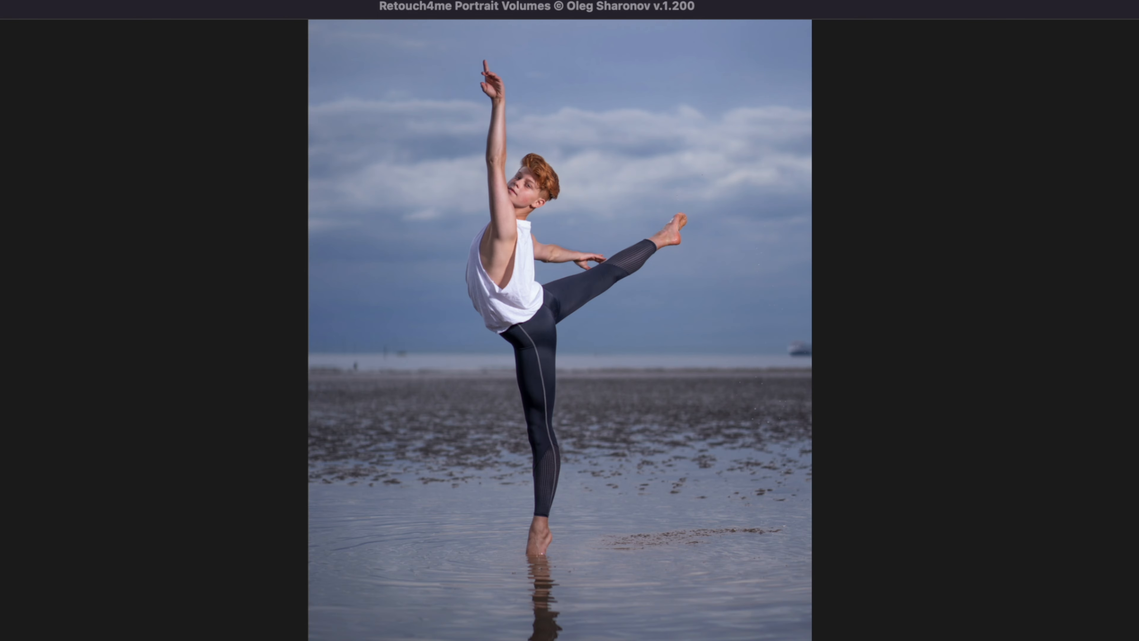
left_click(1, 170)
left_click(1, 170)
- Run Retouch4me Portrait Volumes on the portrait of the long-haired woman with the blend lowered to about 86, comparing before and after
left_click(356, 44)
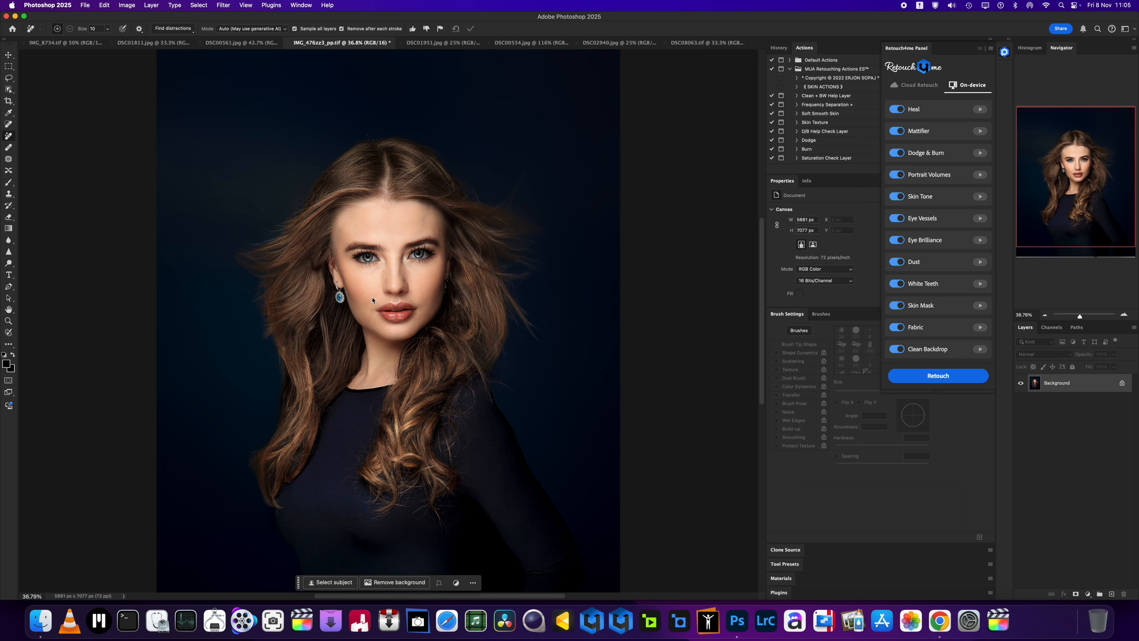
left_click(223, 5)
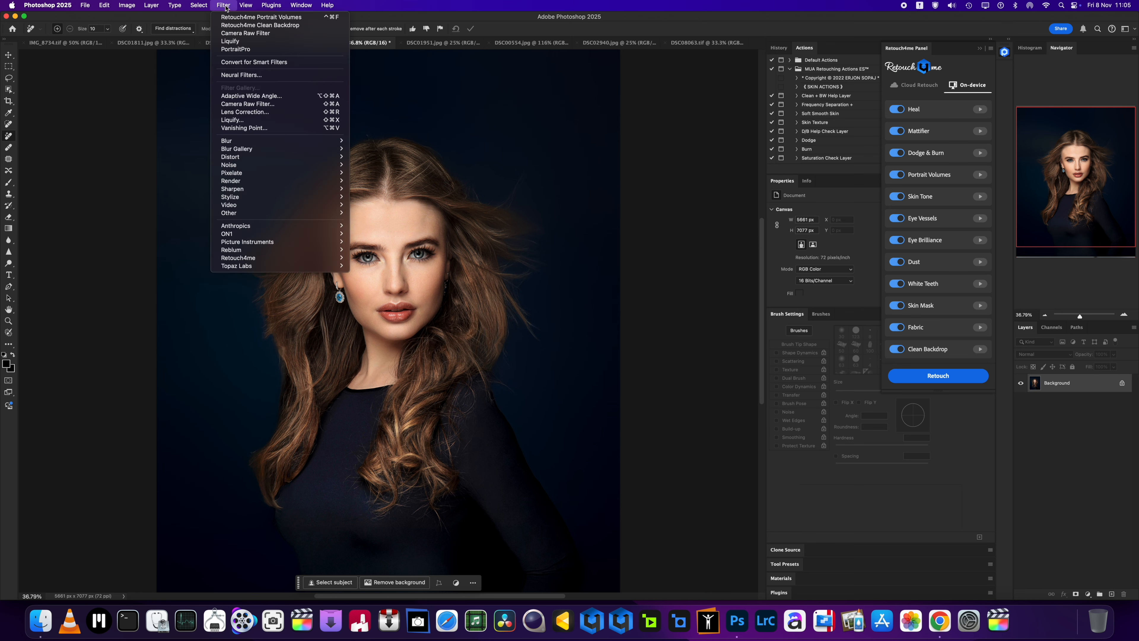
mouse_move(212, 8)
mouse_move(302, 260)
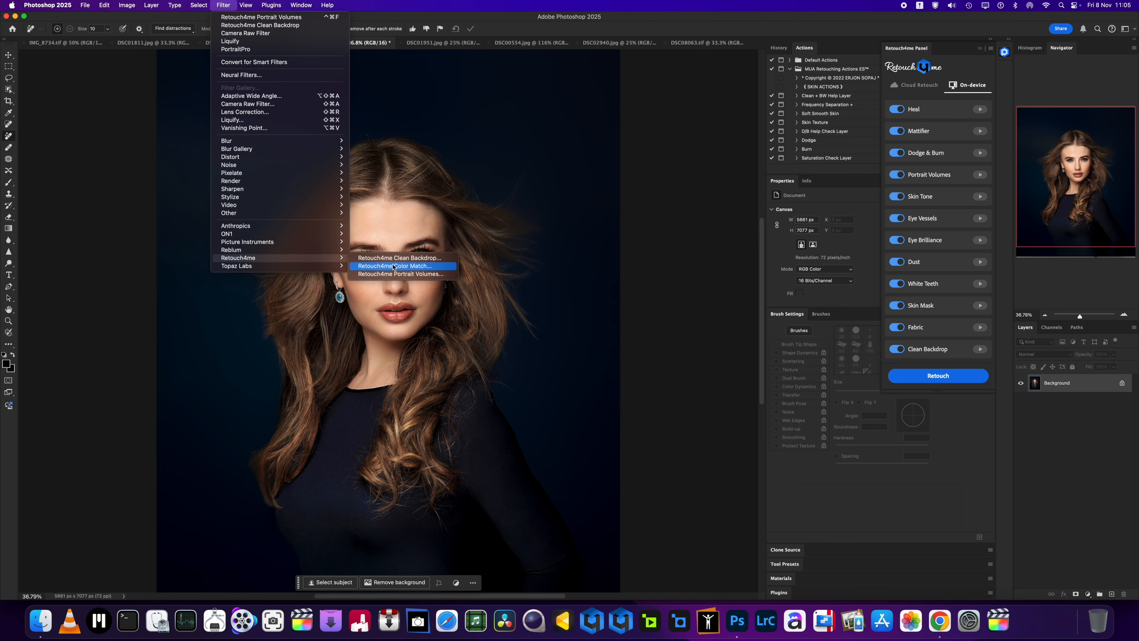
left_click(393, 274)
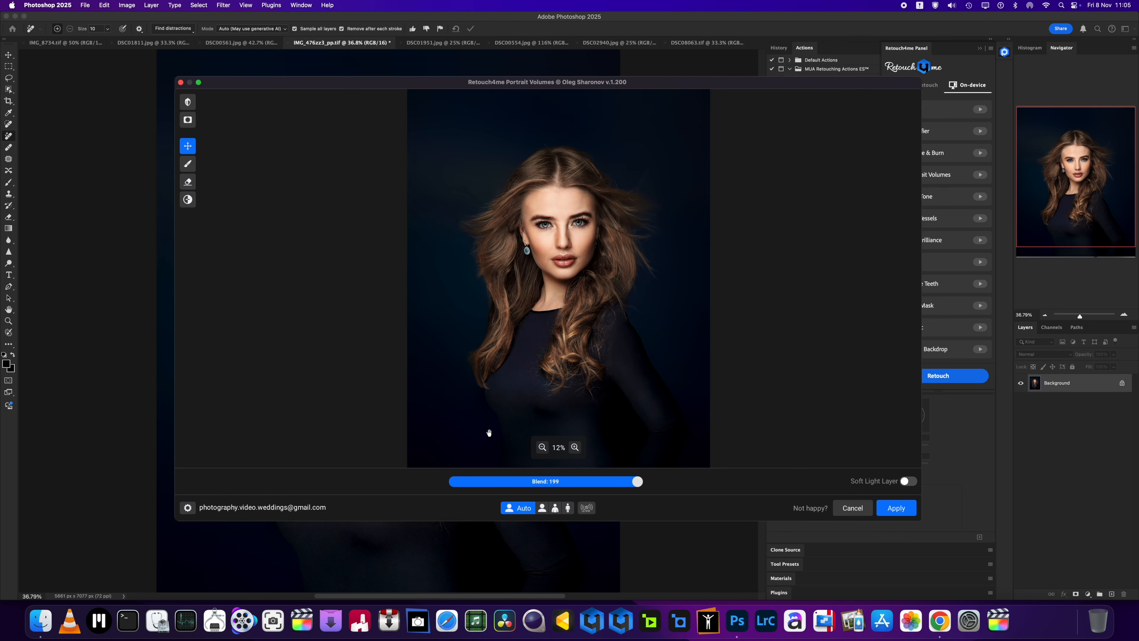
left_click_drag(637, 482, 535, 515)
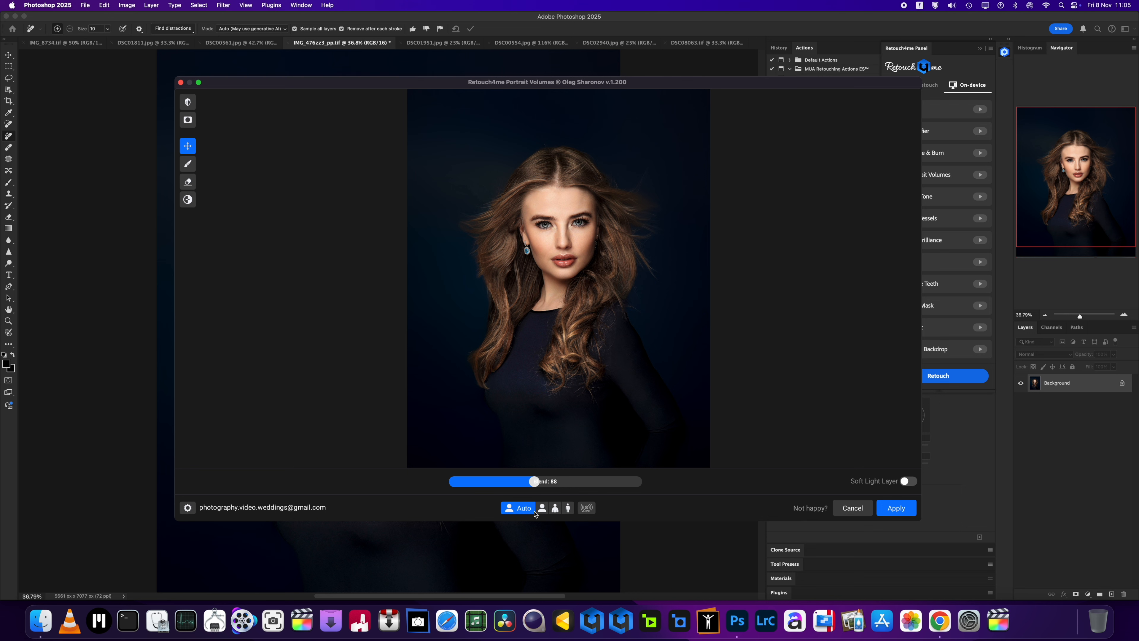
left_click(188, 102)
left_click(188, 103)
left_click(188, 103)
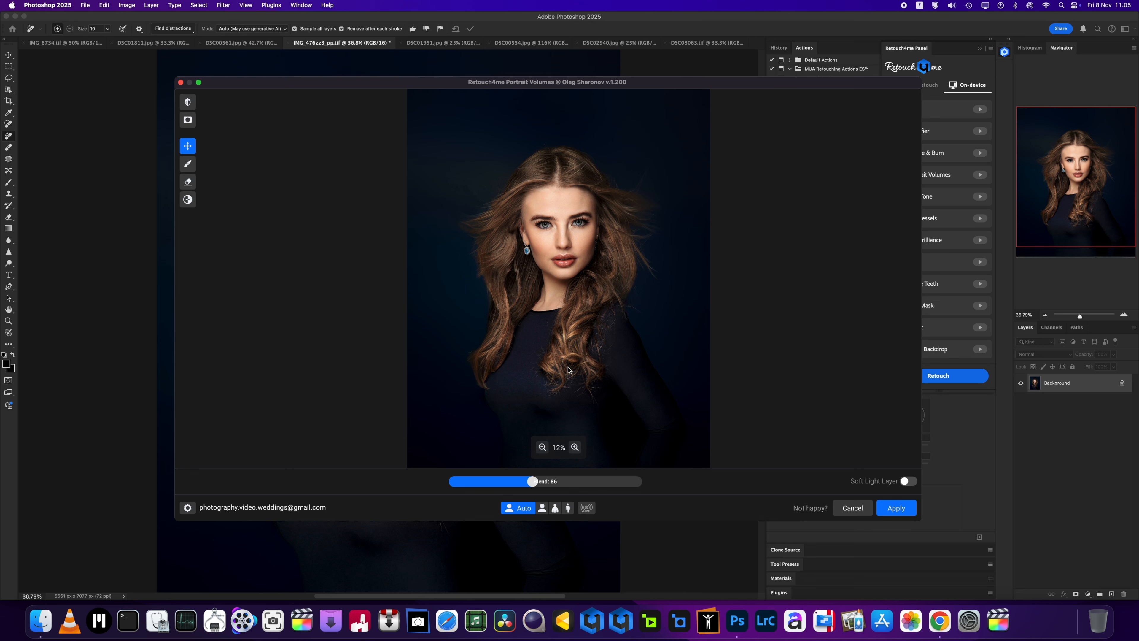
- Raise the Portrait Volumes blend to about the middle of its range, apply it, and review the whole portrait
mouse_move(533, 482)
left_mouse_down()
mouse_move(516, 486)
mouse_move(564, 486)
mouse_move(535, 486)
mouse_move(552, 486)
left_mouse_up()
left_click(905, 512)
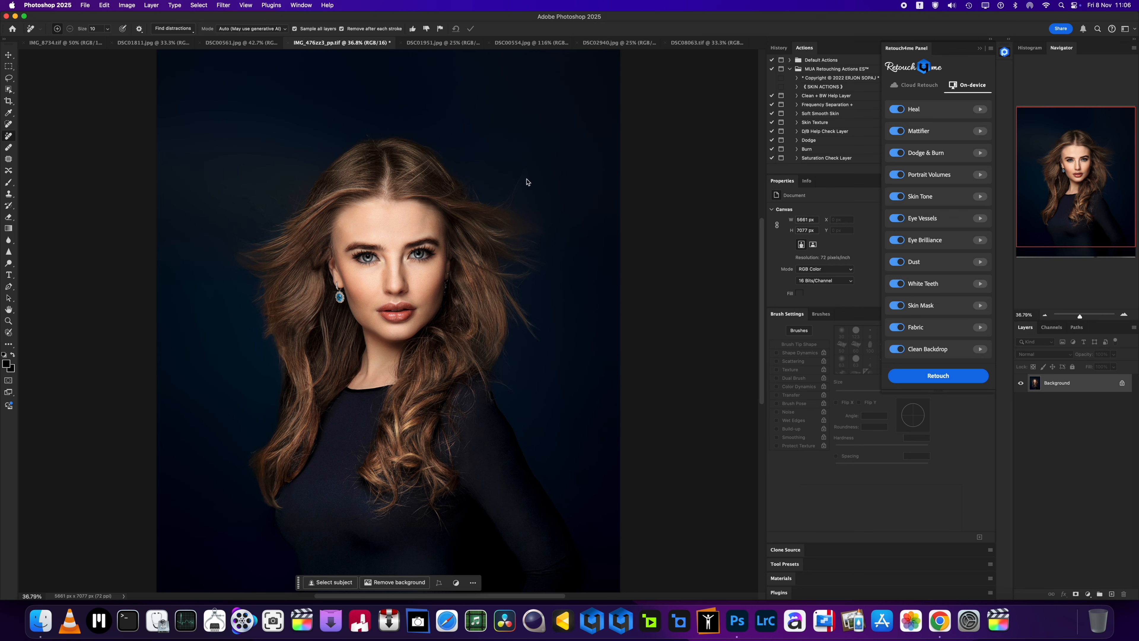
scroll(408, 300, "down", 2)
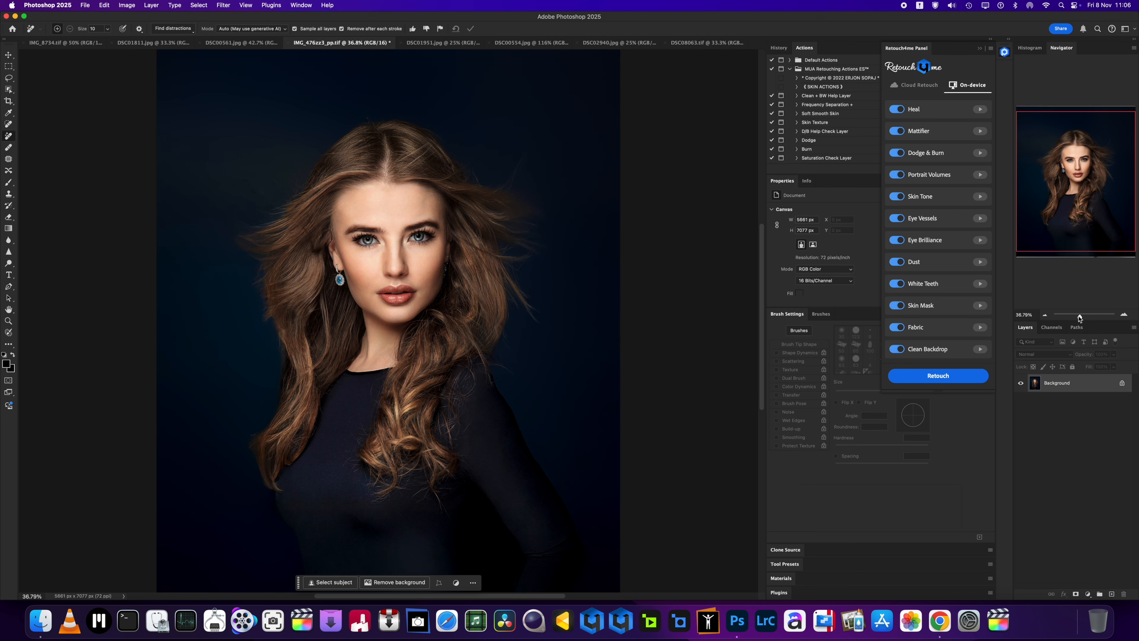
left_click_drag(1081, 316, 1076, 319)
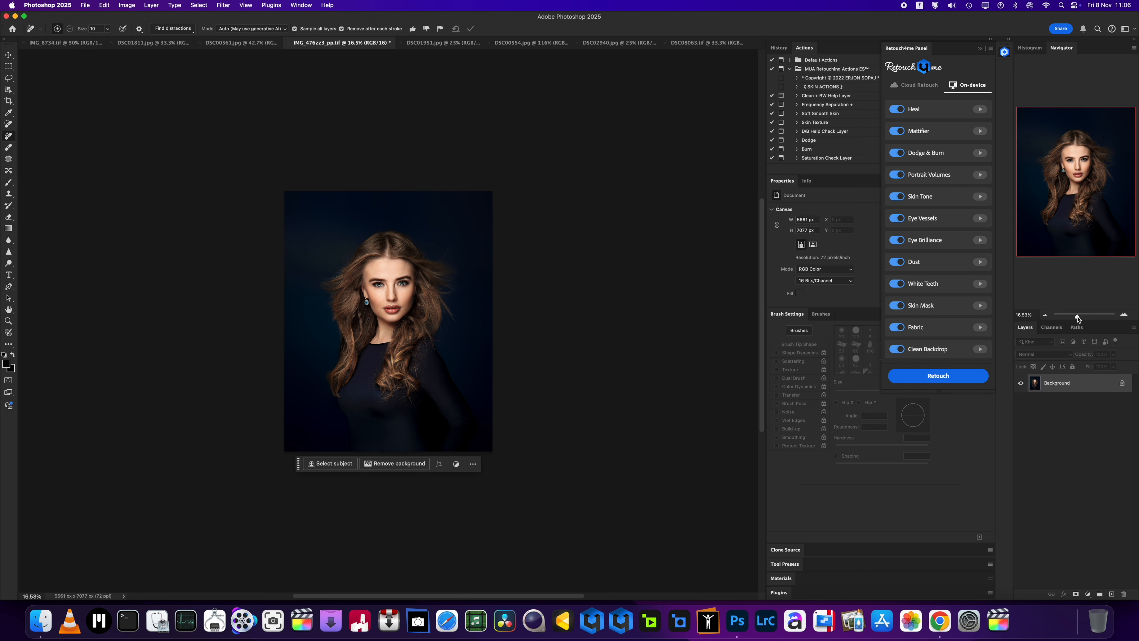
left_click_drag(1077, 316, 1079, 316)
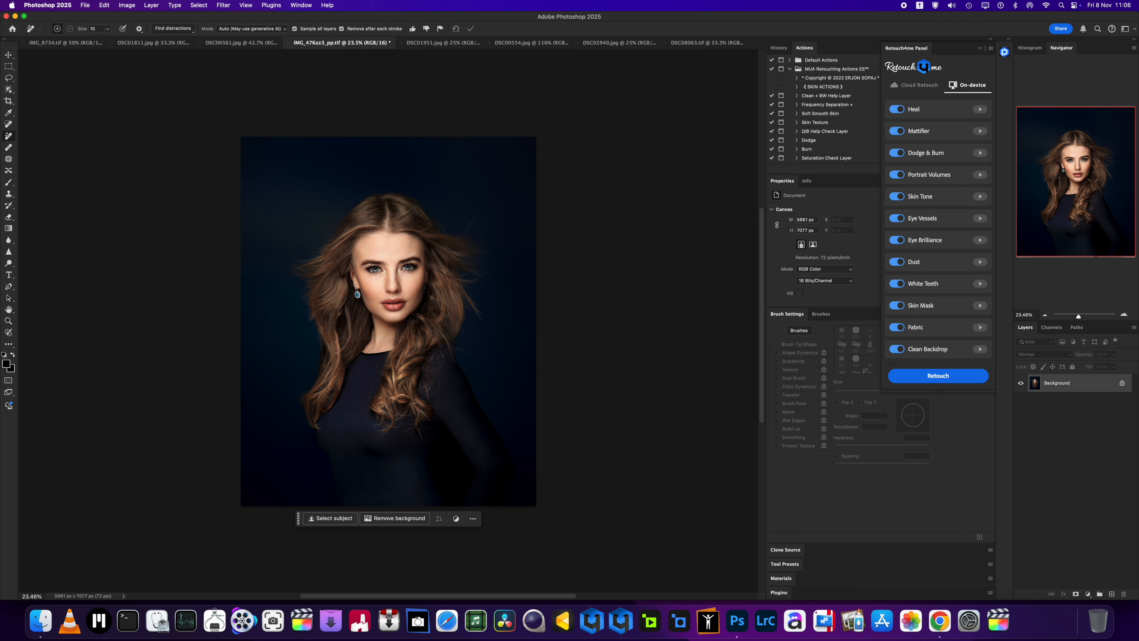
- Bring up the floral-skirt dancer photo DSC08063.tif and open the Retouch4me Clean Backdrop filter on it
left_click(529, 44)
left_click(705, 43)
left_click(222, 5)
mouse_move(289, 261)
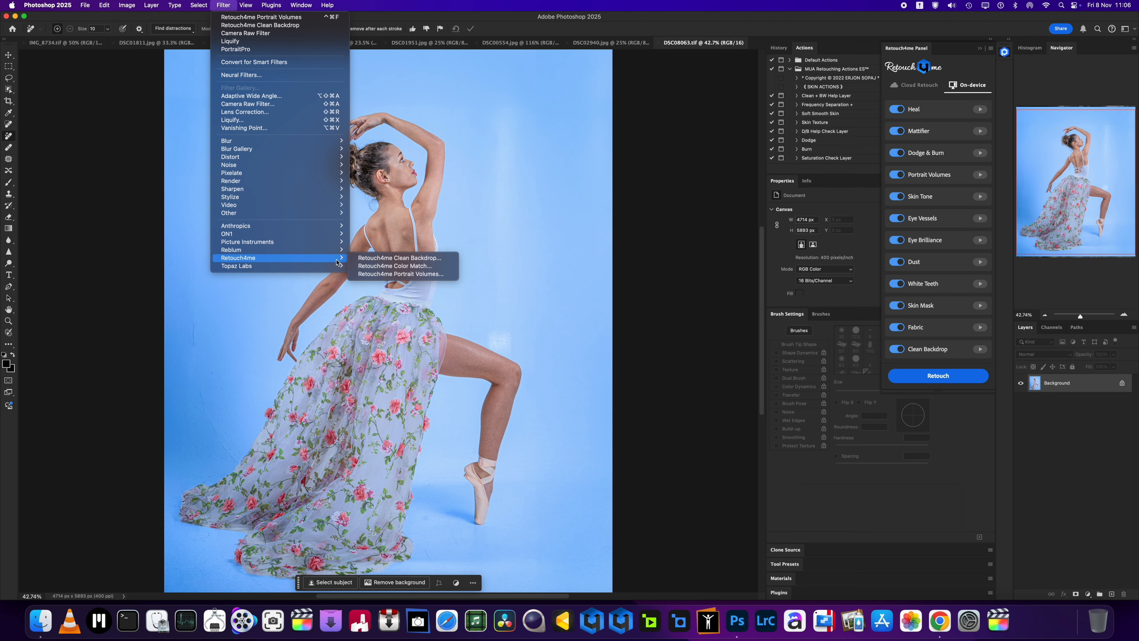
left_click(400, 258)
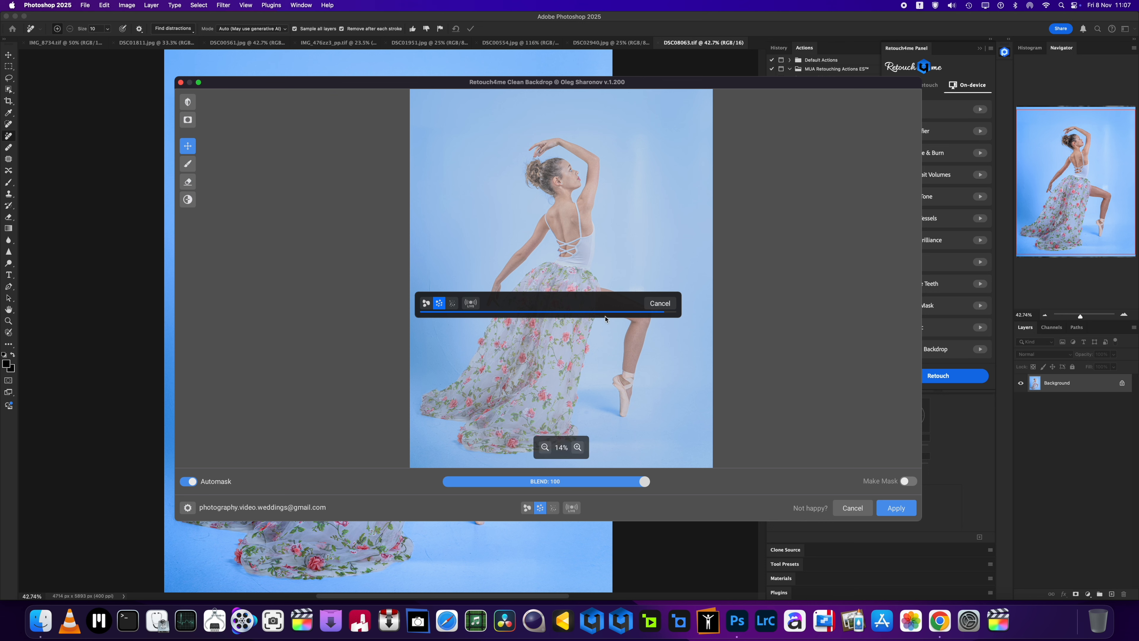
- Check the Clean Backdrop mask preview several times and apply the filter at blend 100
left_click(129, 92)
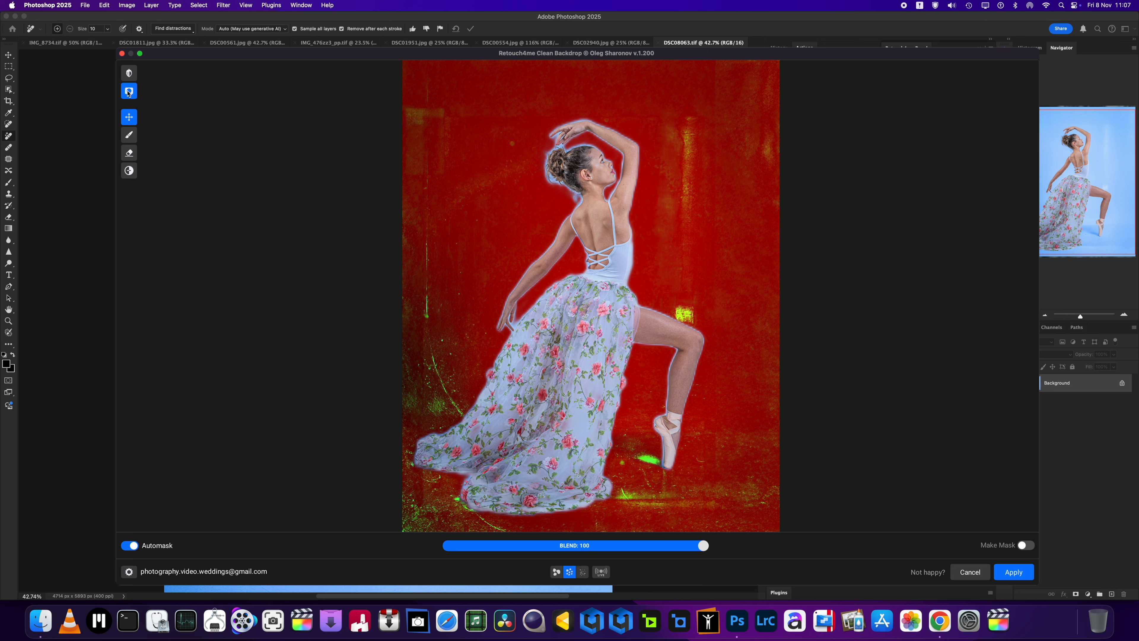
left_click(129, 91)
left_click(128, 92)
left_click(129, 92)
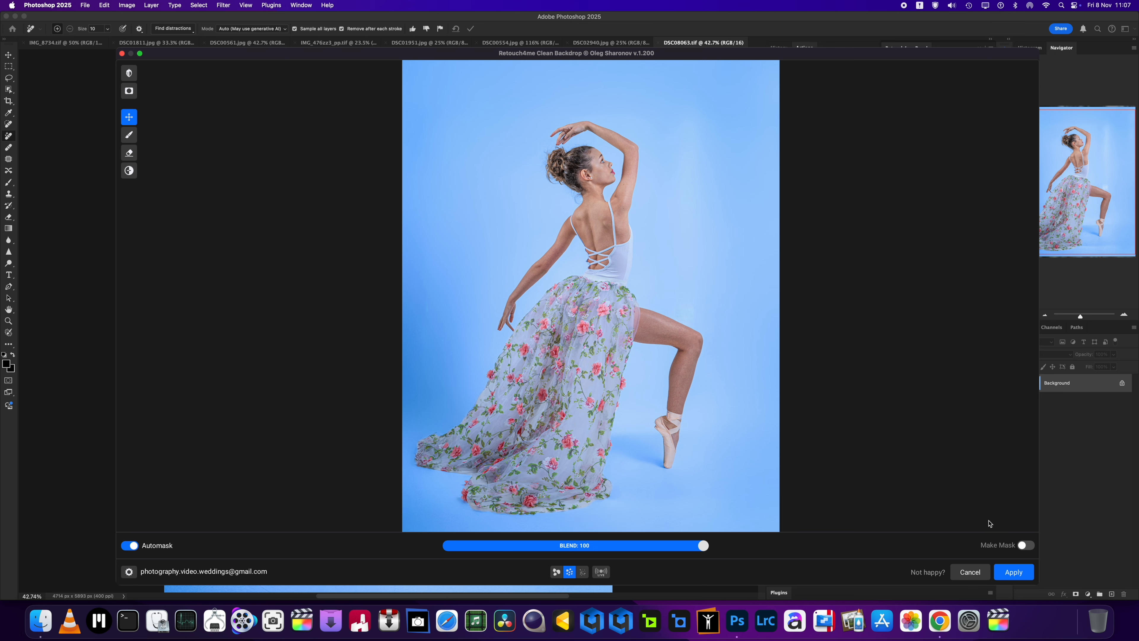
left_click(1014, 572)
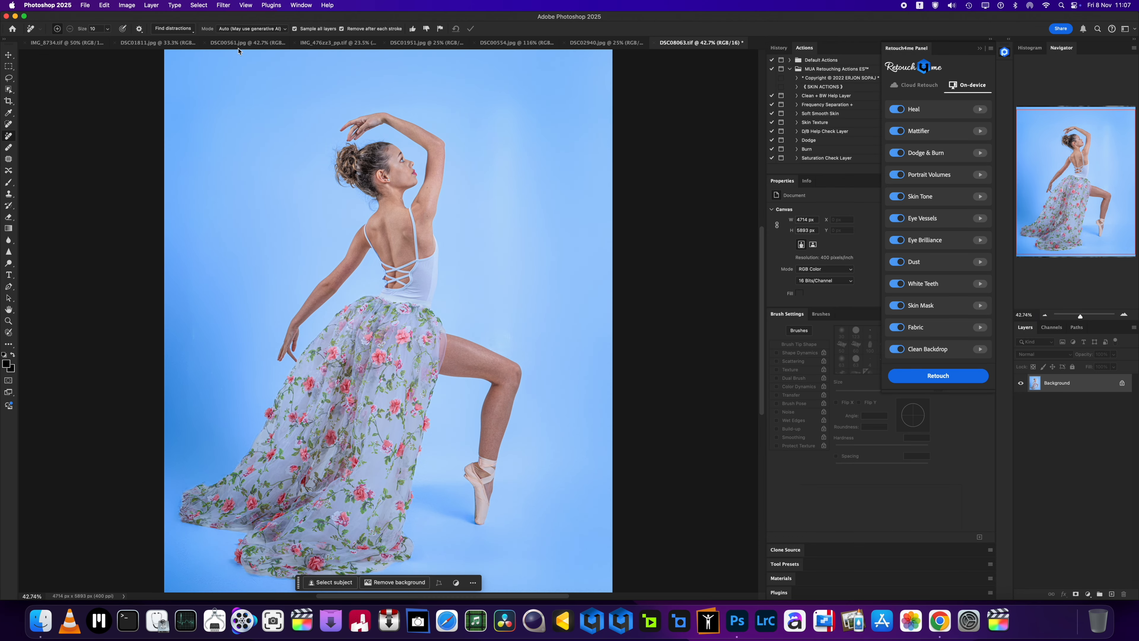
- Open Retouch4me Portrait Volumes on the floral-skirt dancer, enlarge its window and set the blend to 187
left_click(199, 5)
mouse_move(223, 5)
mouse_move(260, 258)
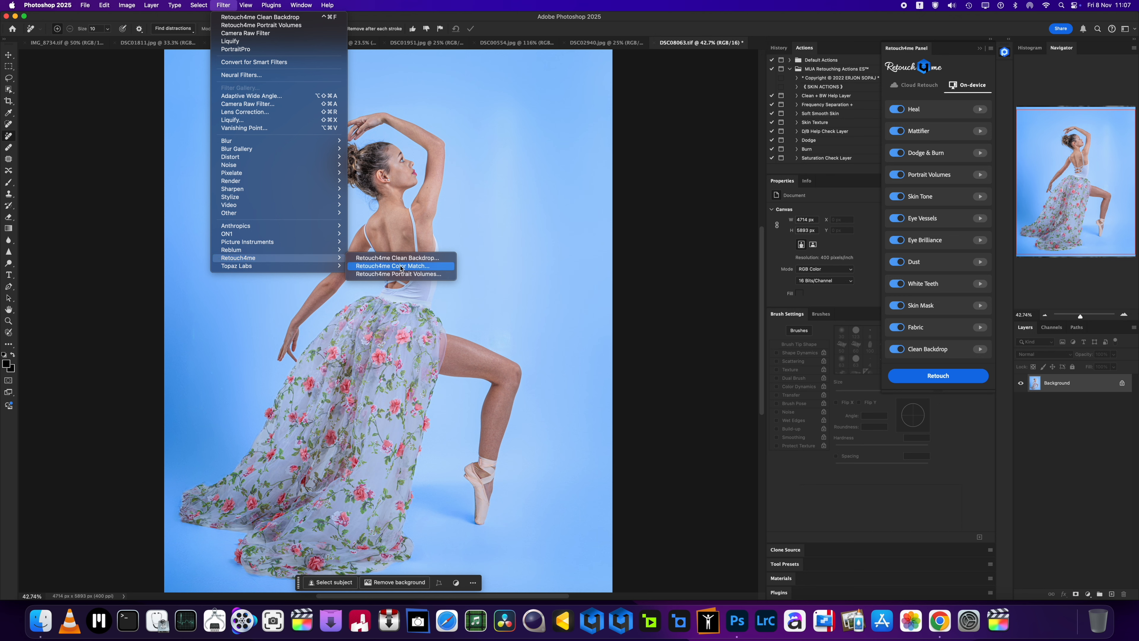
left_click(398, 274)
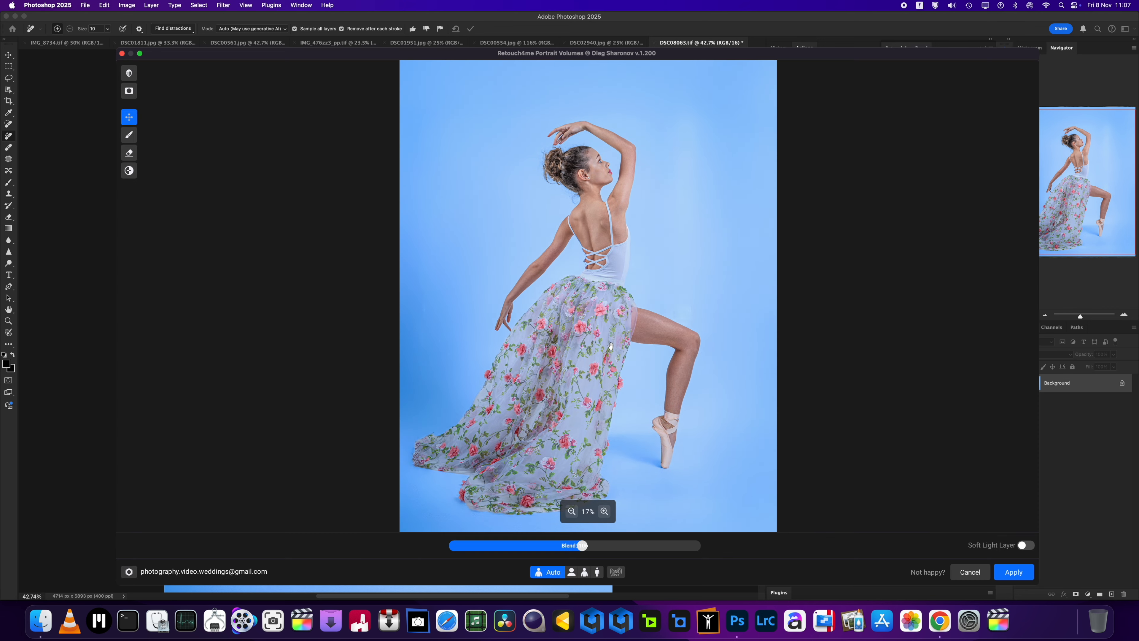
left_click_drag(406, 54, 349, 22)
left_click_drag(982, 553, 1049, 579)
mouse_move(559, 540)
left_mouse_down()
mouse_move(674, 540)
mouse_move(448, 540)
mouse_move(669, 547)
left_mouse_up()
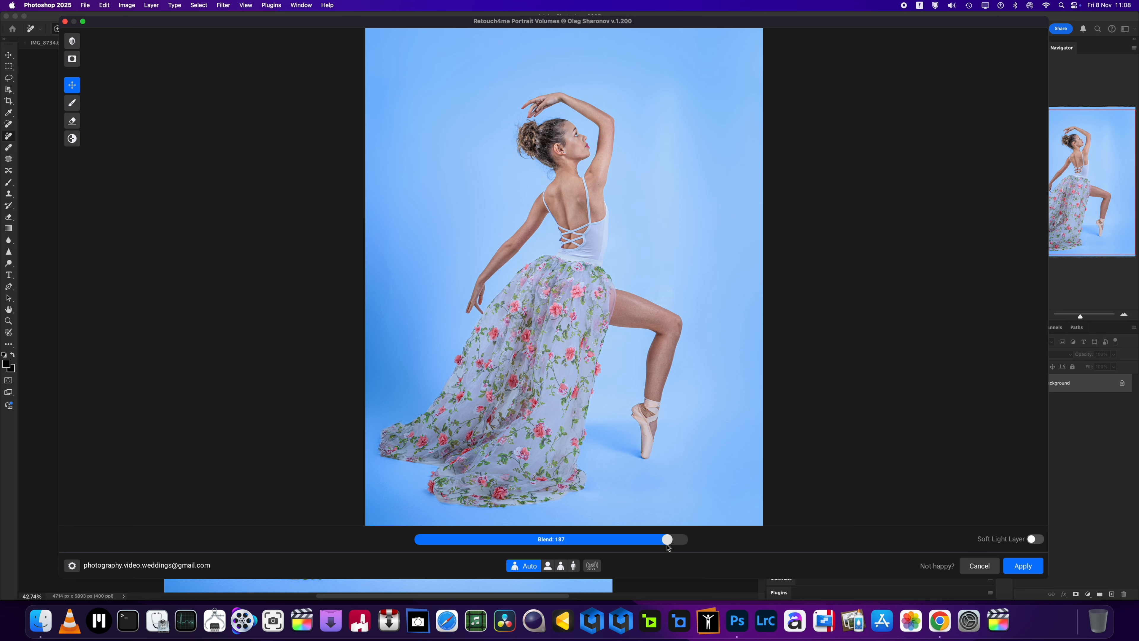
- Check the dancer's mask preview and original photo, raise the Portrait Volumes blend to 200 and apply it
left_click(72, 61)
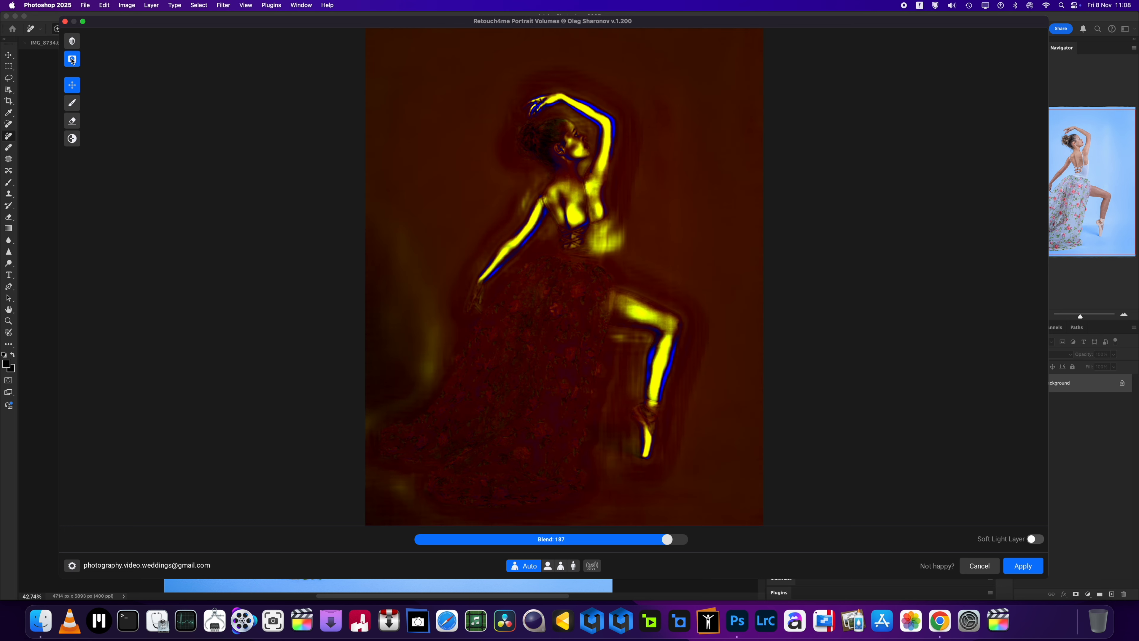
left_click(72, 61)
left_click(72, 60)
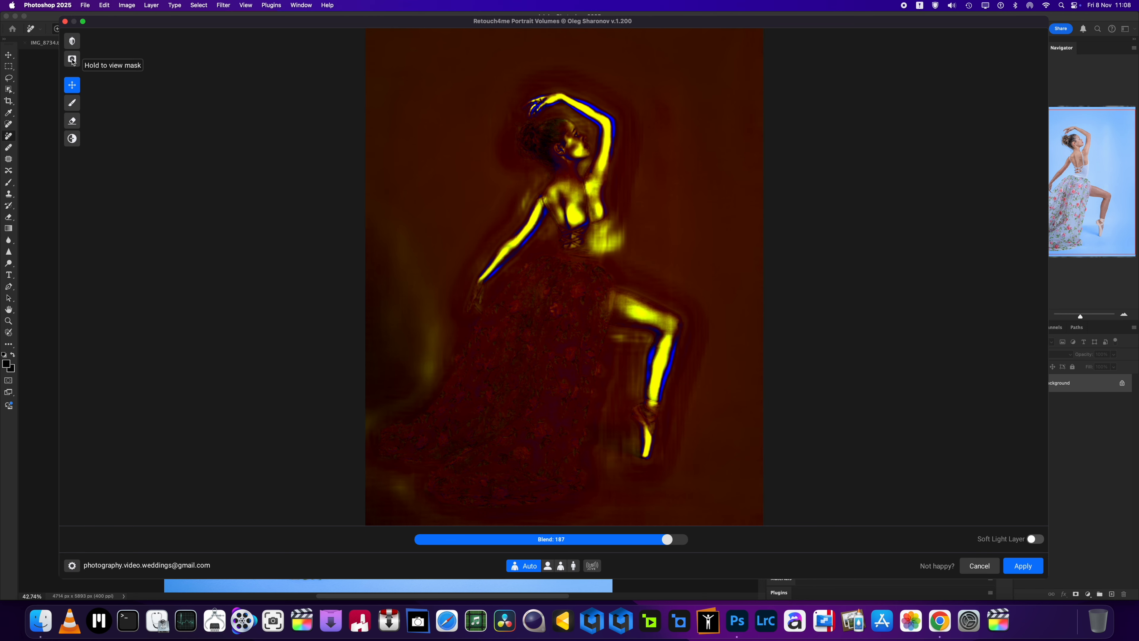
left_click(73, 60)
left_click(72, 61)
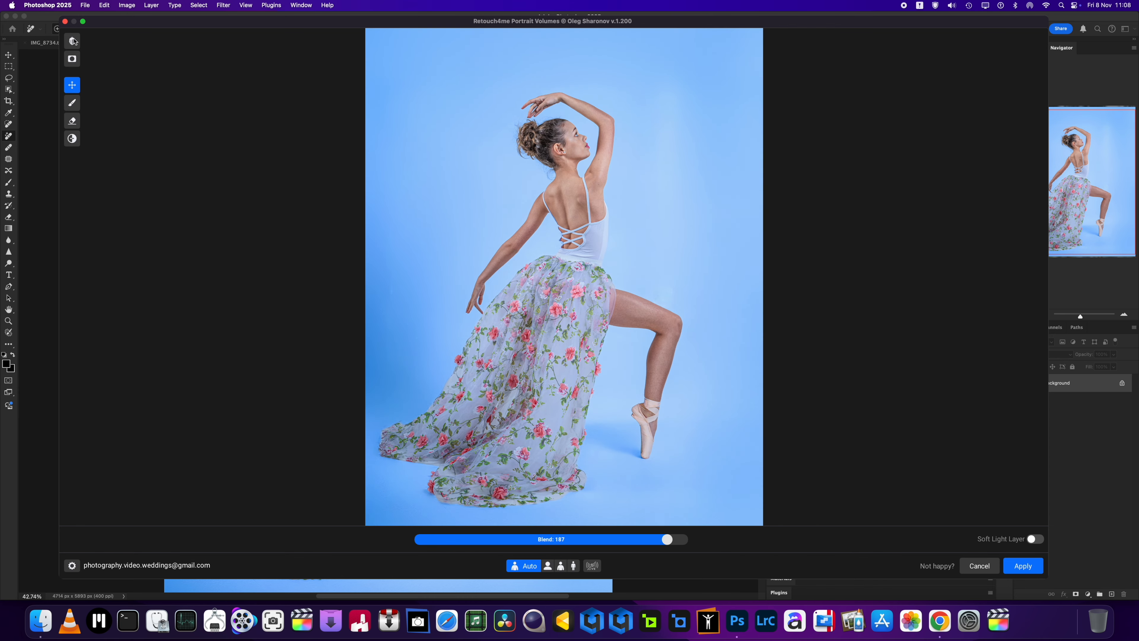
left_click(74, 45)
left_click(74, 45)
left_click_drag(667, 540, 715, 543)
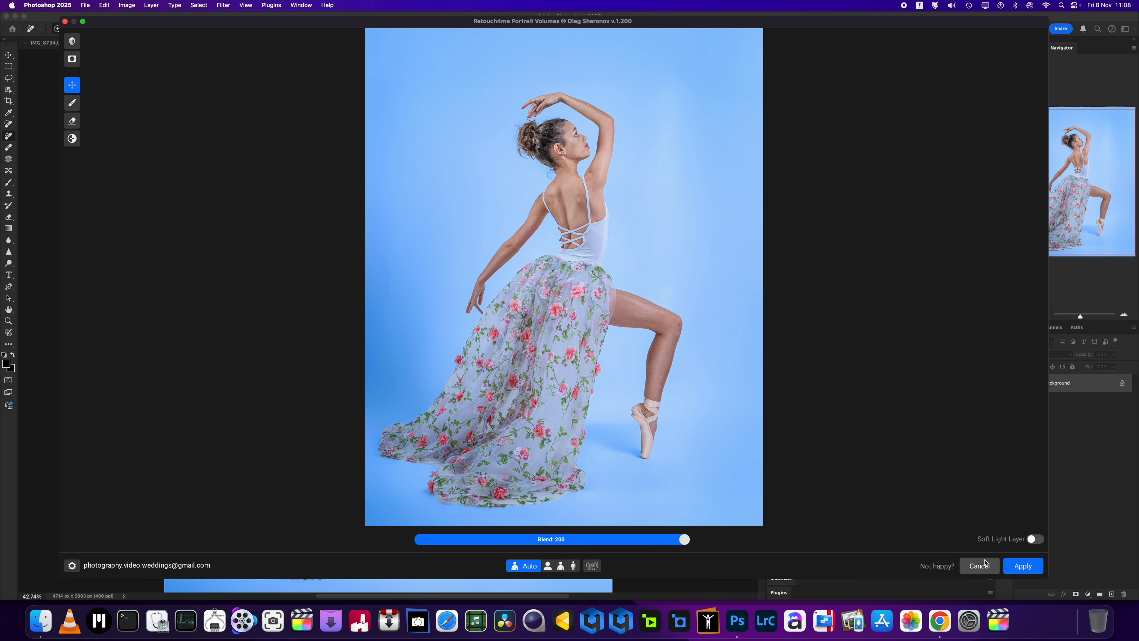
left_click(1023, 565)
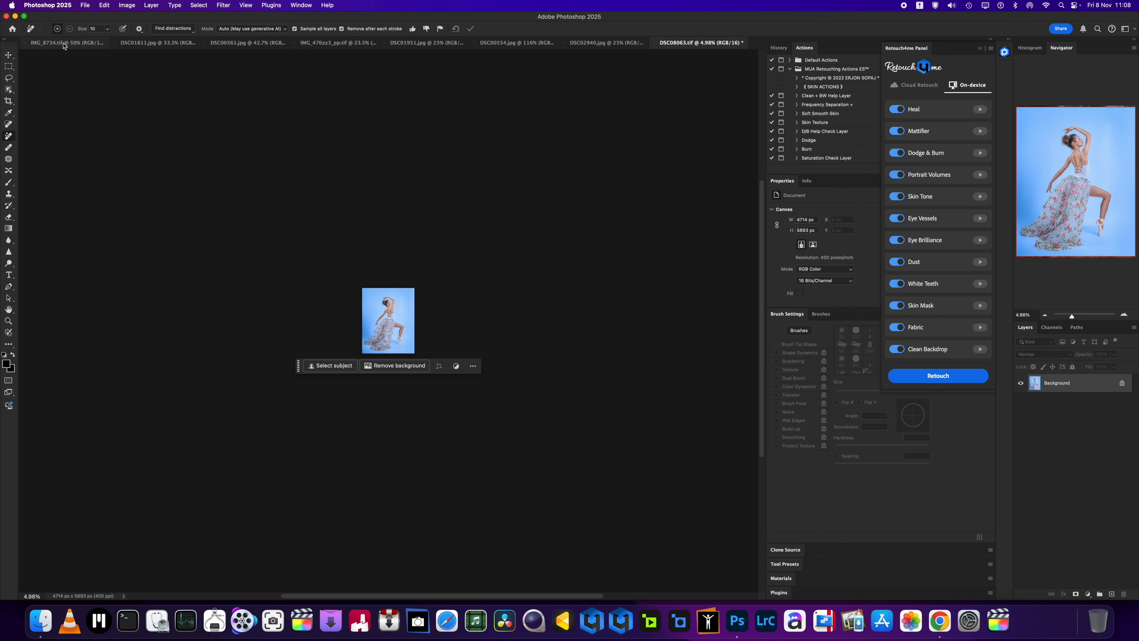
- Bring up the portrait IMG_8734.tif and open the Retouch4me Portrait Volumes filter on it
left_click(64, 44)
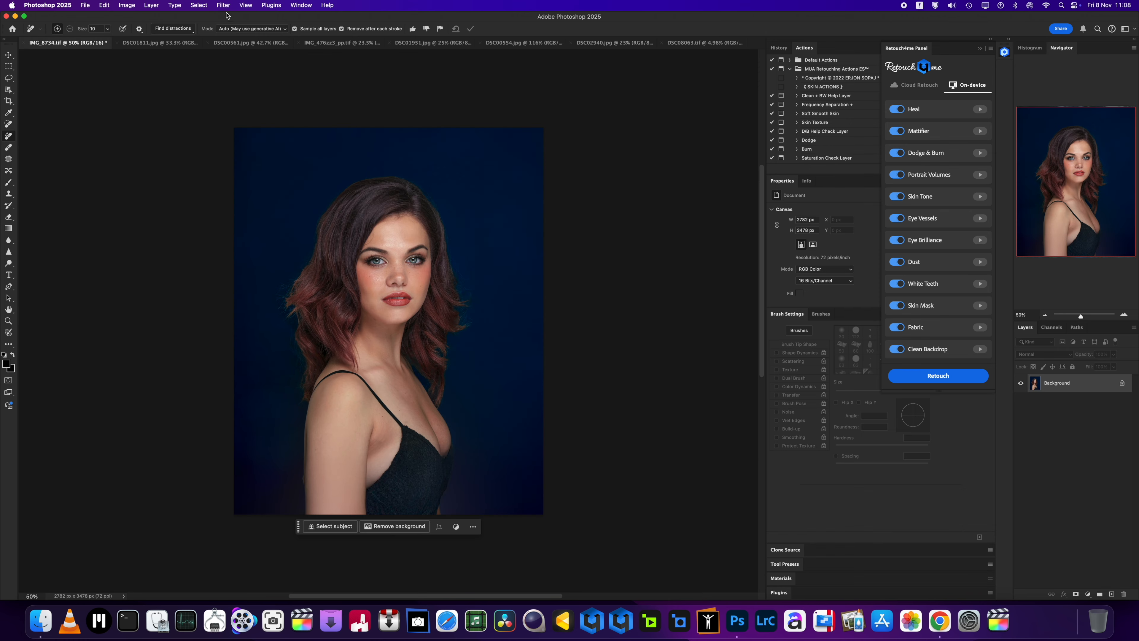
left_click_drag(228, 15, 244, 15)
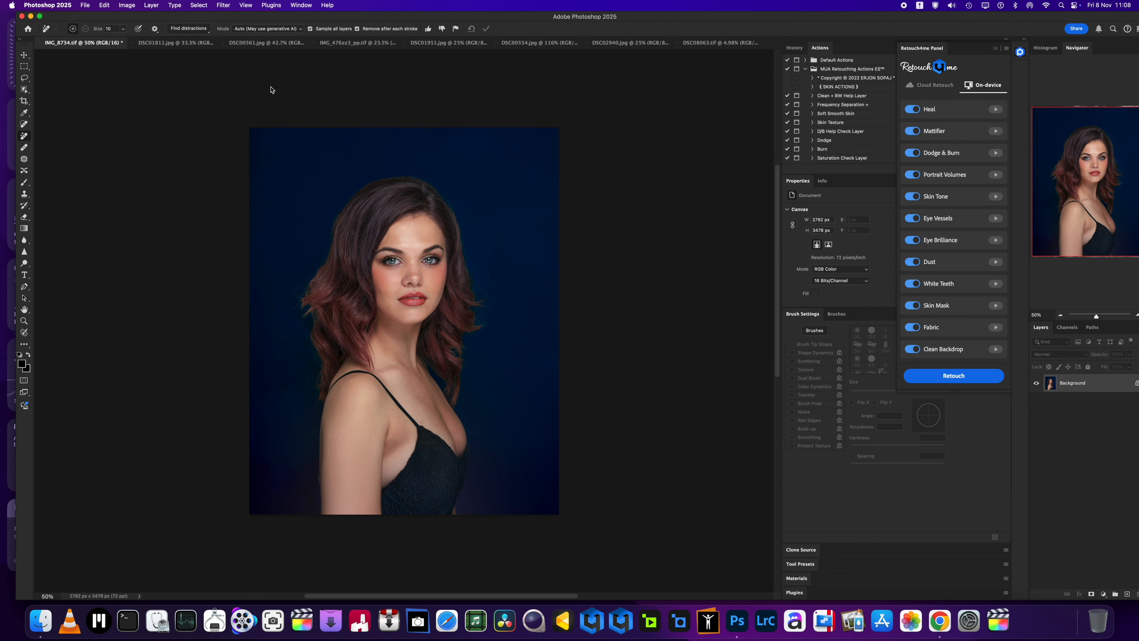
left_click(224, 5)
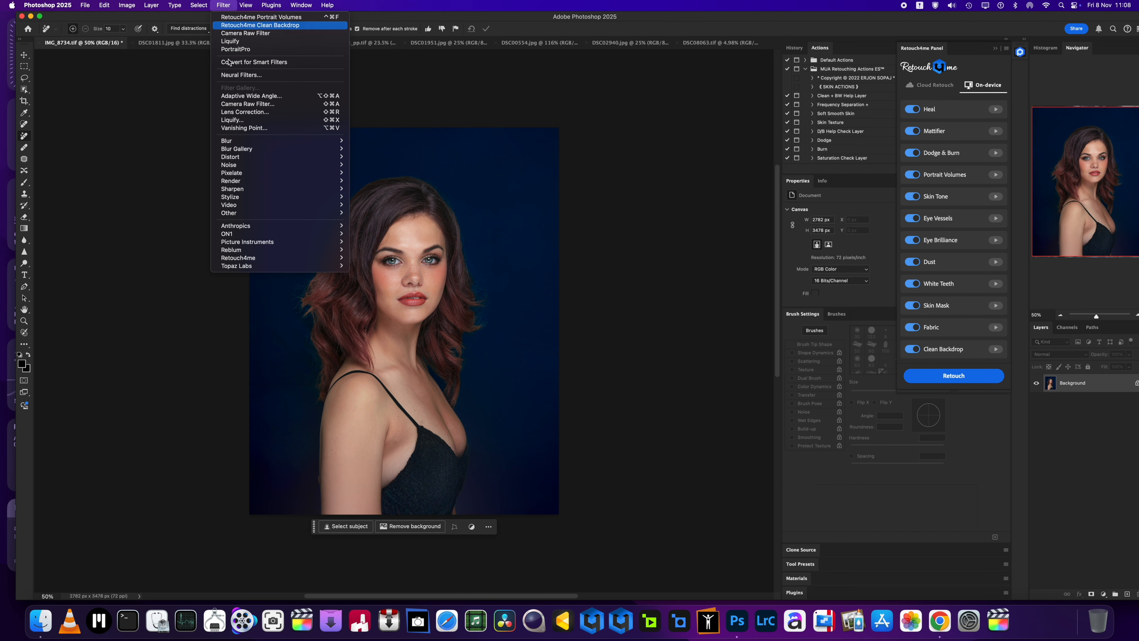
mouse_move(317, 260)
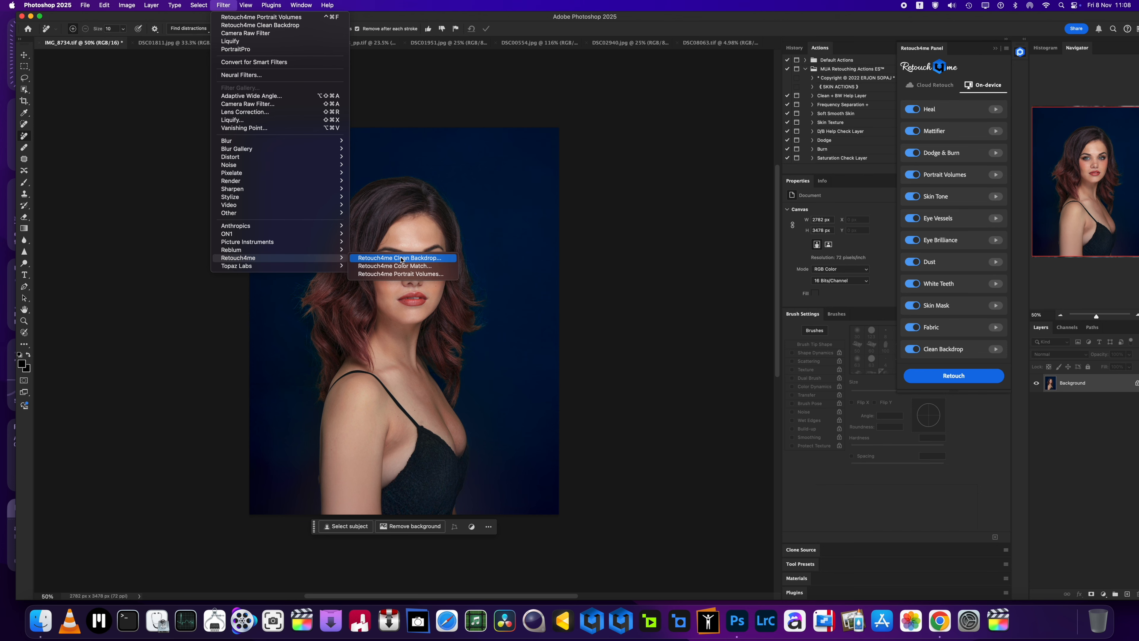
left_click(401, 273)
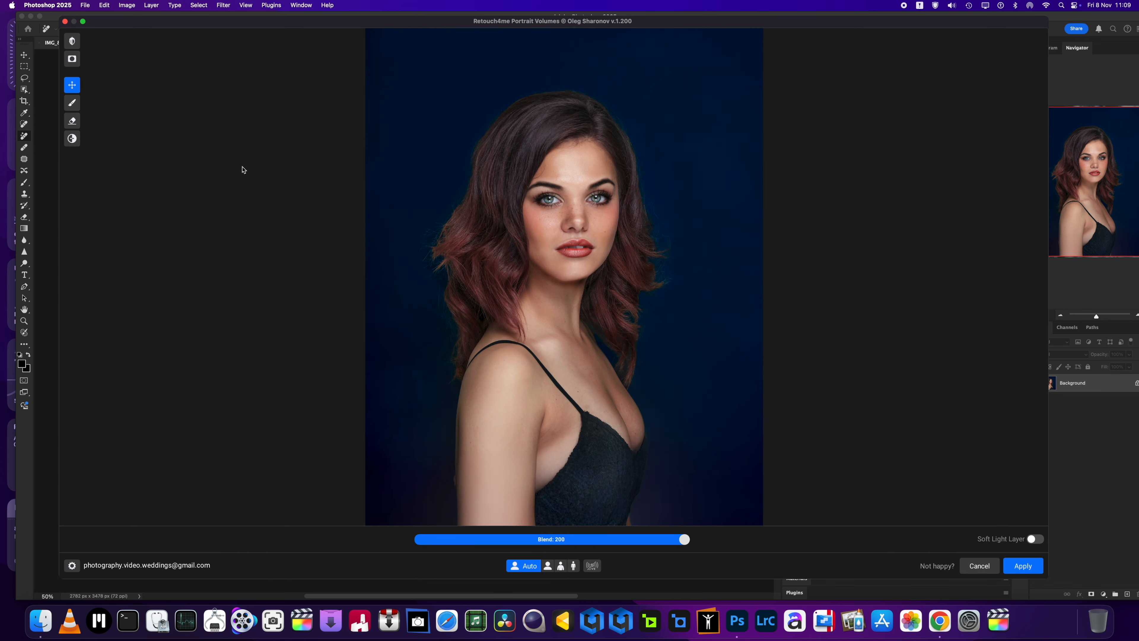
- Examine the Portrait Volumes mask on the portrait and compare the effect at blend 200 with the original photo
left_click(74, 66)
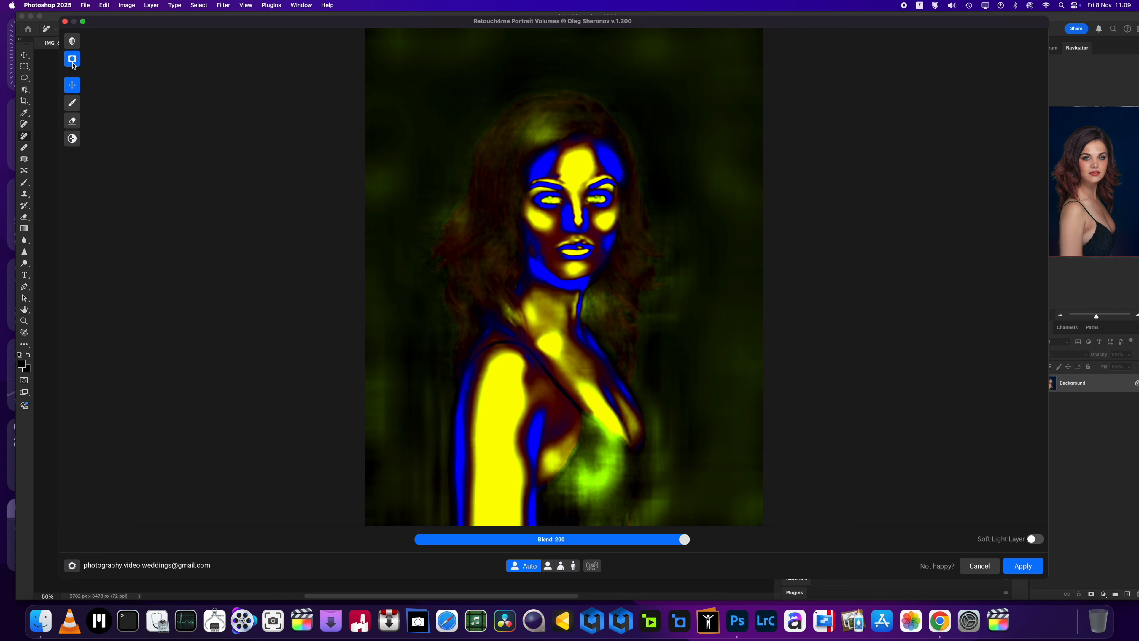
left_click_drag(74, 66, 74, 66)
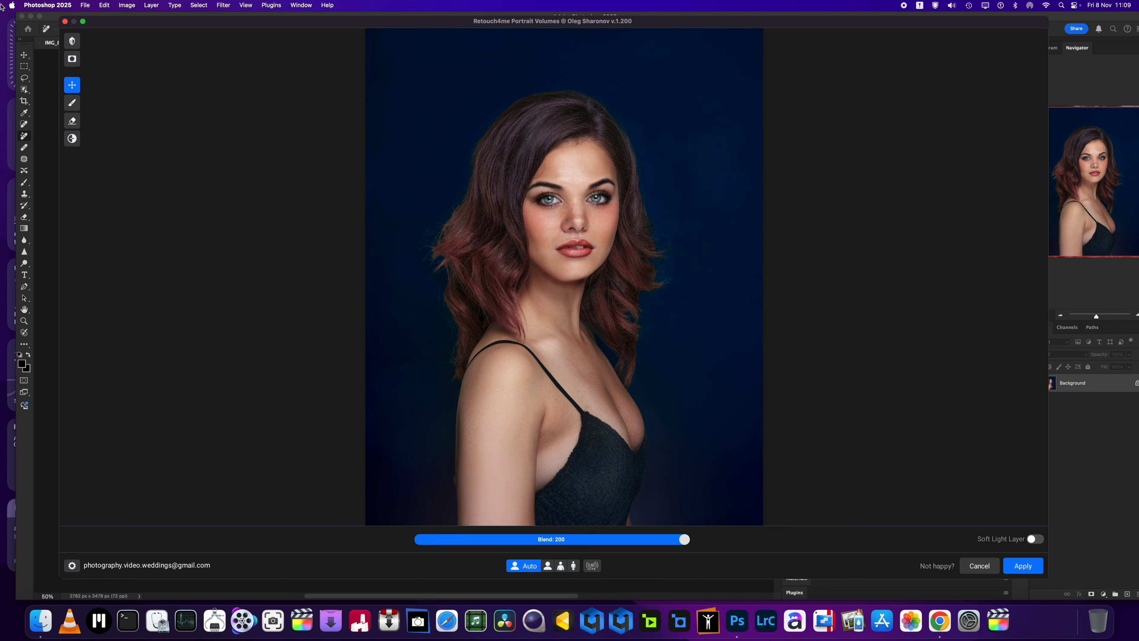
left_click(71, 40)
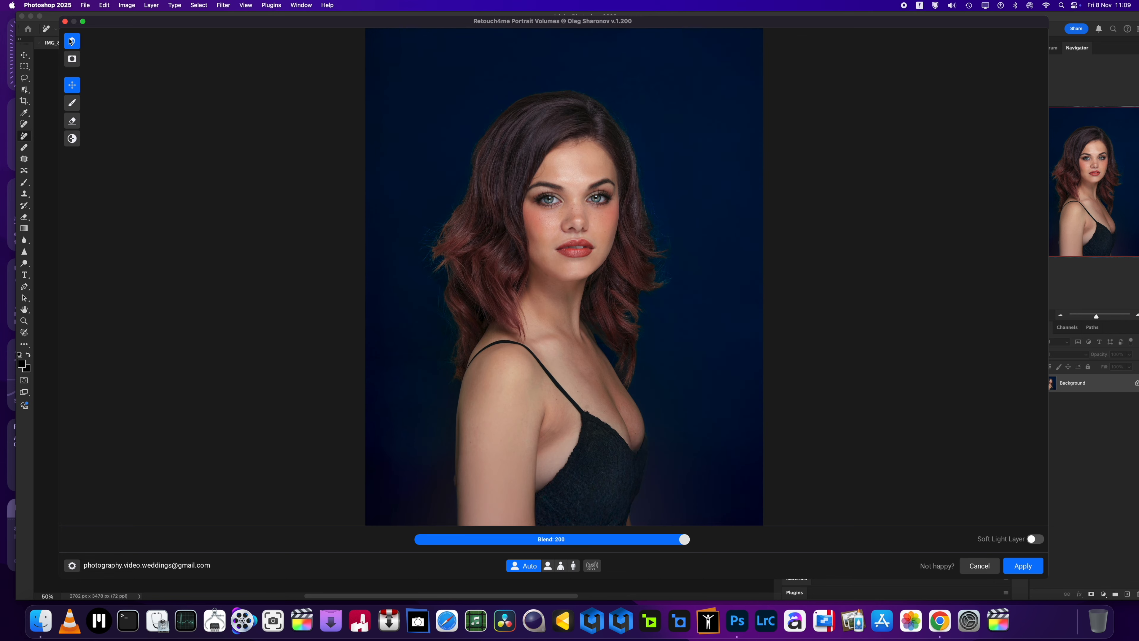
left_click_drag(71, 40, 71, 41)
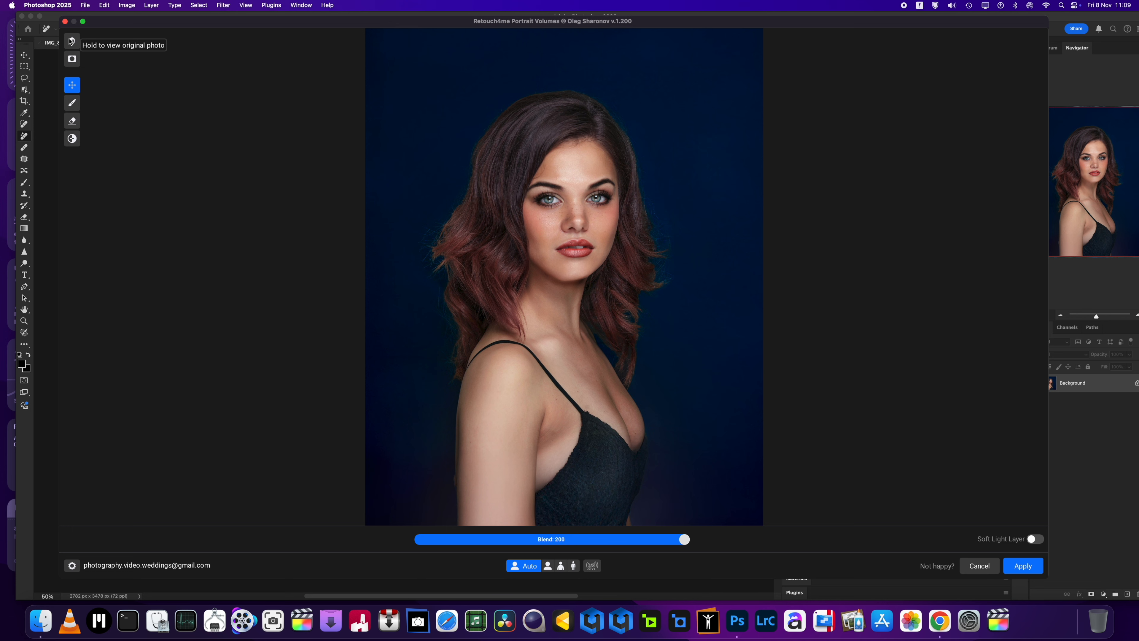
left_click(71, 40)
left_click(71, 40)
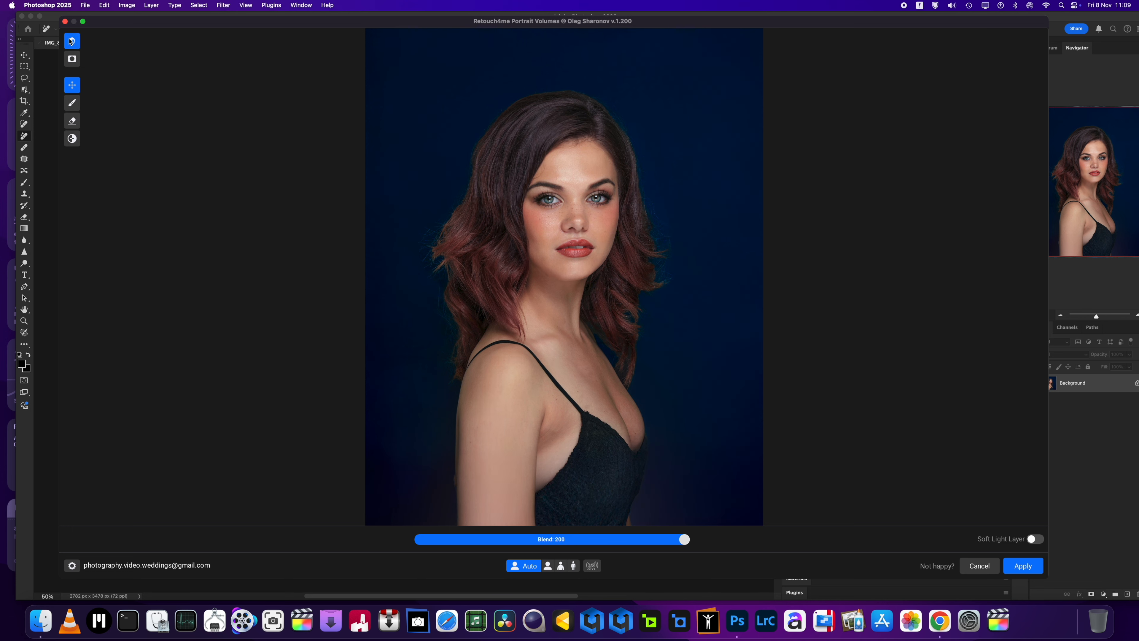
left_click_drag(71, 40, 71, 41)
left_click_drag(71, 41, 68, 43)
- Set the Portrait Volumes blend to 149, compare the portrait with its original, and apply the filter
left_click_drag(684, 540, 529, 541)
left_click_drag(632, 554, 660, 563)
left_click_drag(594, 562, 617, 562)
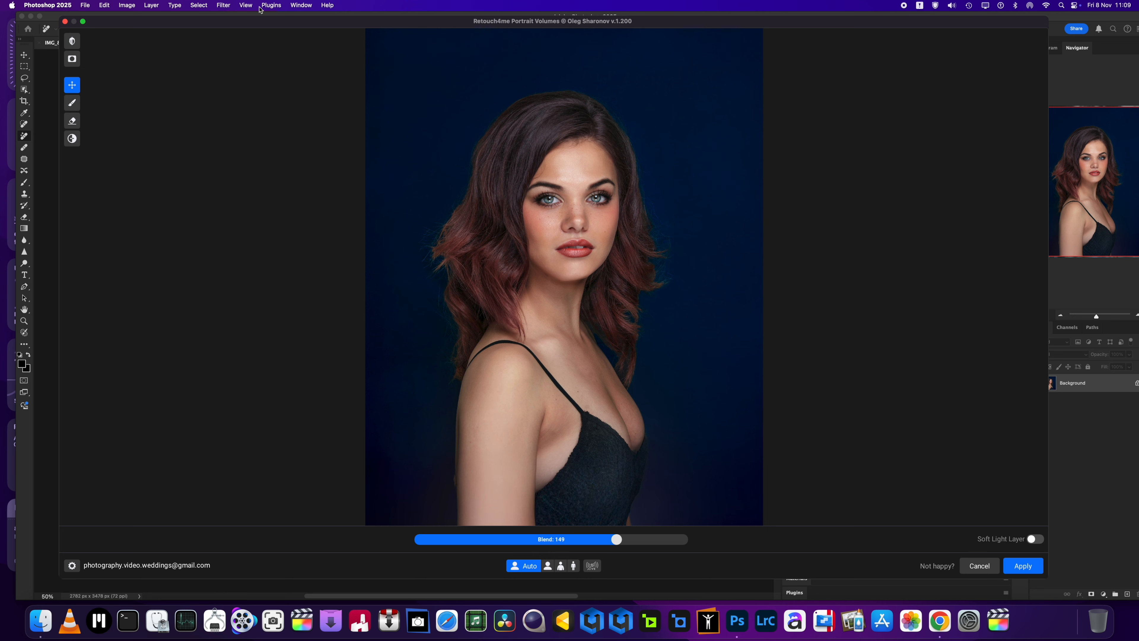
left_click(73, 44)
left_click(73, 44)
left_click(74, 44)
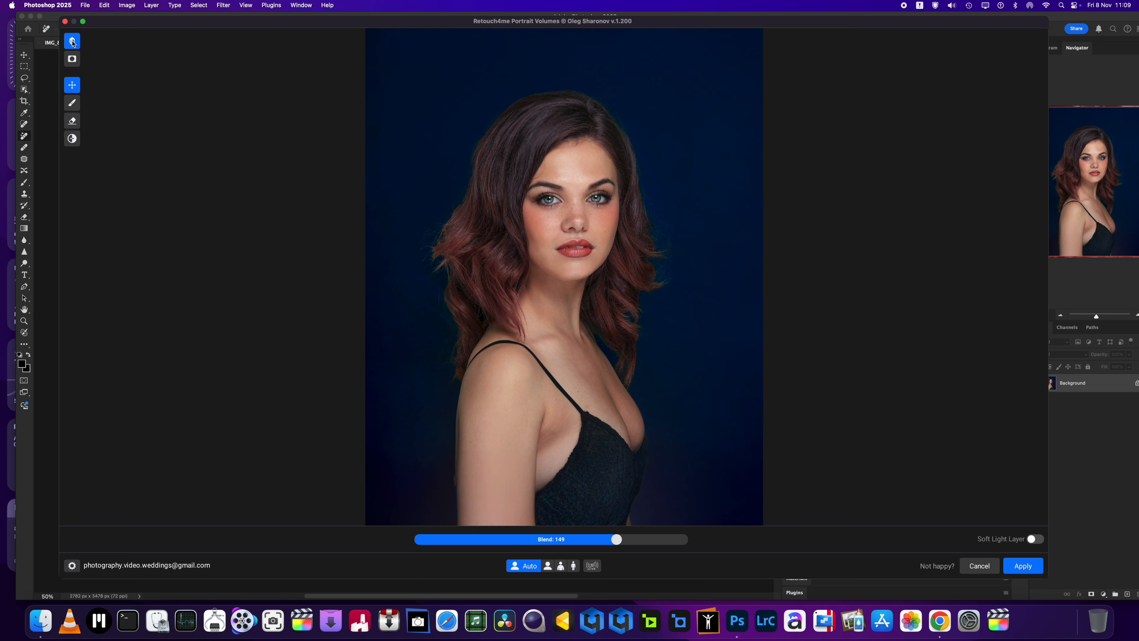
left_click(1009, 570)
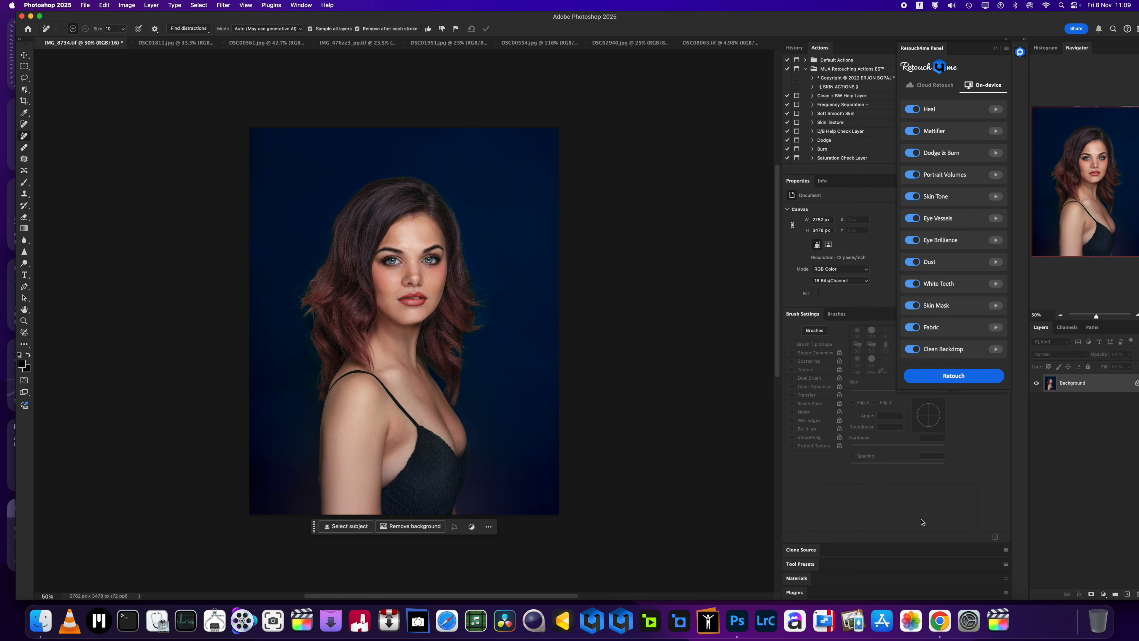
- View the Retouch4me subscription page in Chrome, then return to Photoshop and show the Retouch4me panel
right_click(942, 623)
left_click(965, 475)
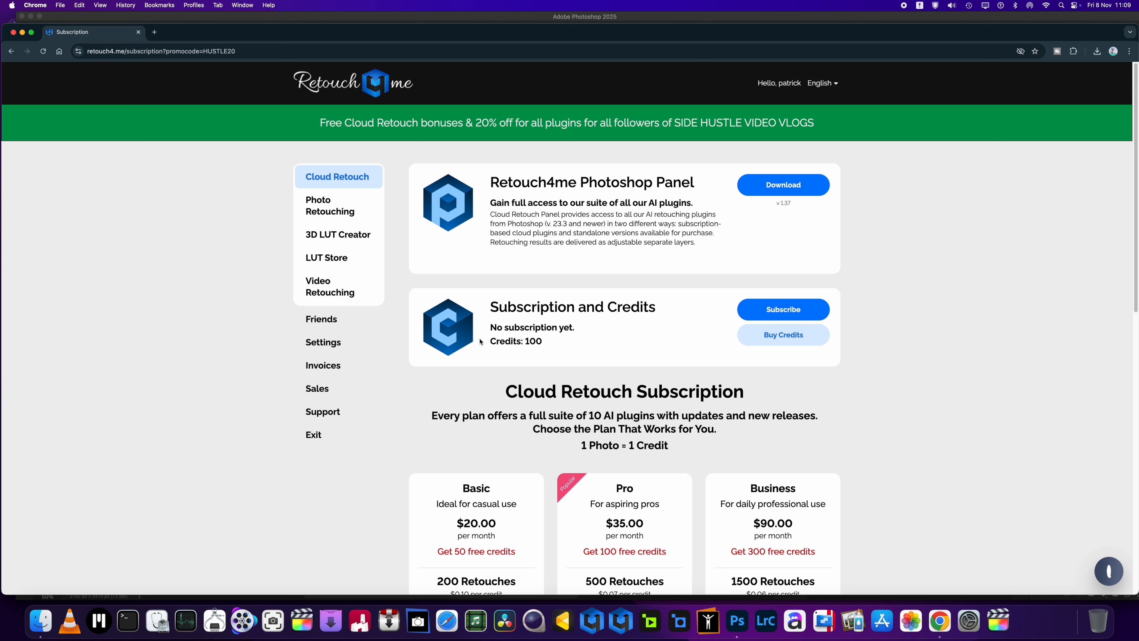
left_click(737, 621)
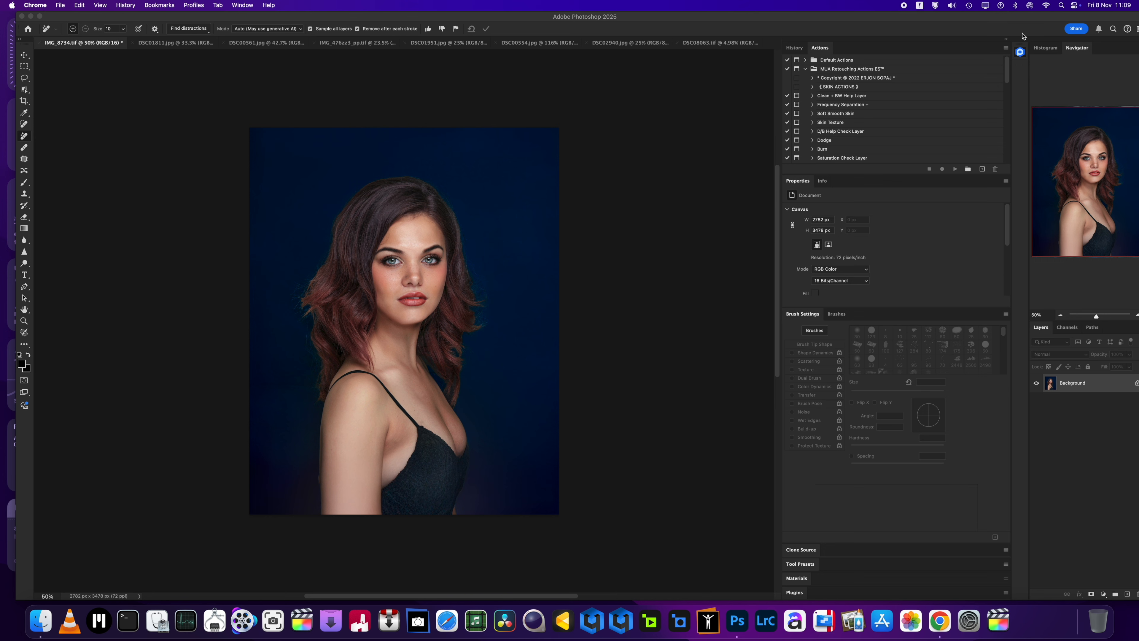
left_click(1021, 52)
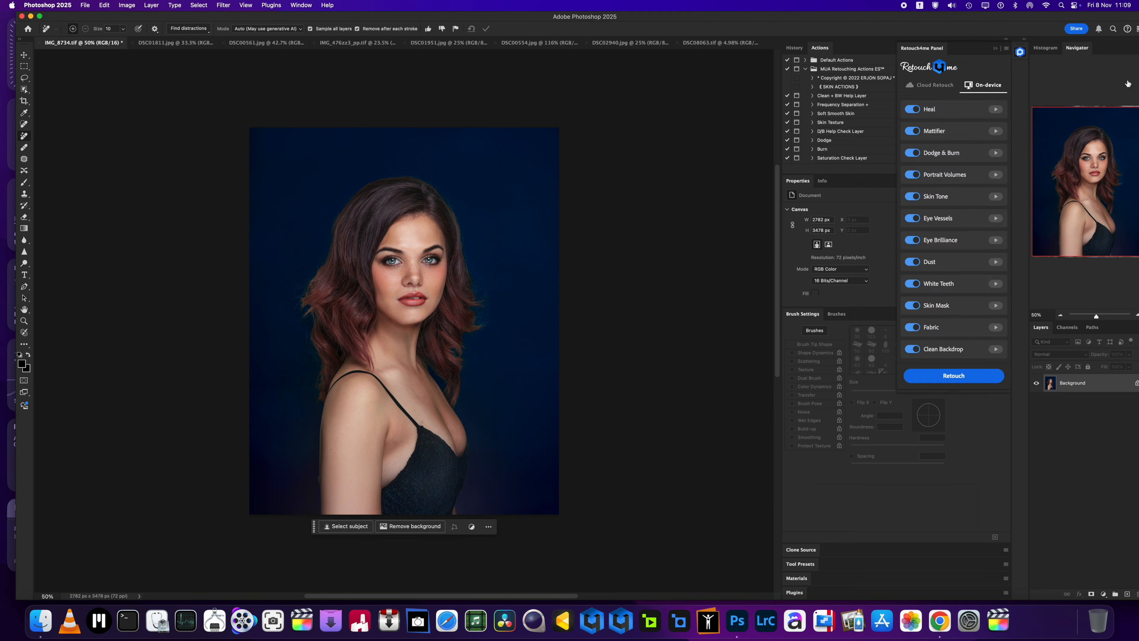